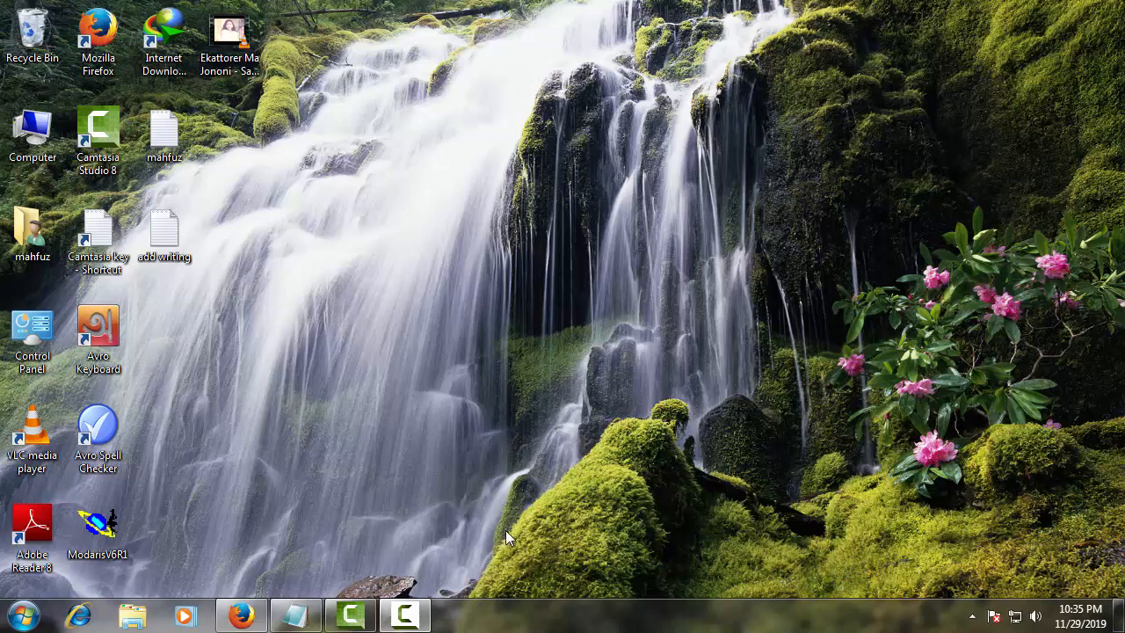
- Switch to Camtasia Studio and import the images 360.png and Screenshot_11.png from the Lightshot folder
click(242, 615)
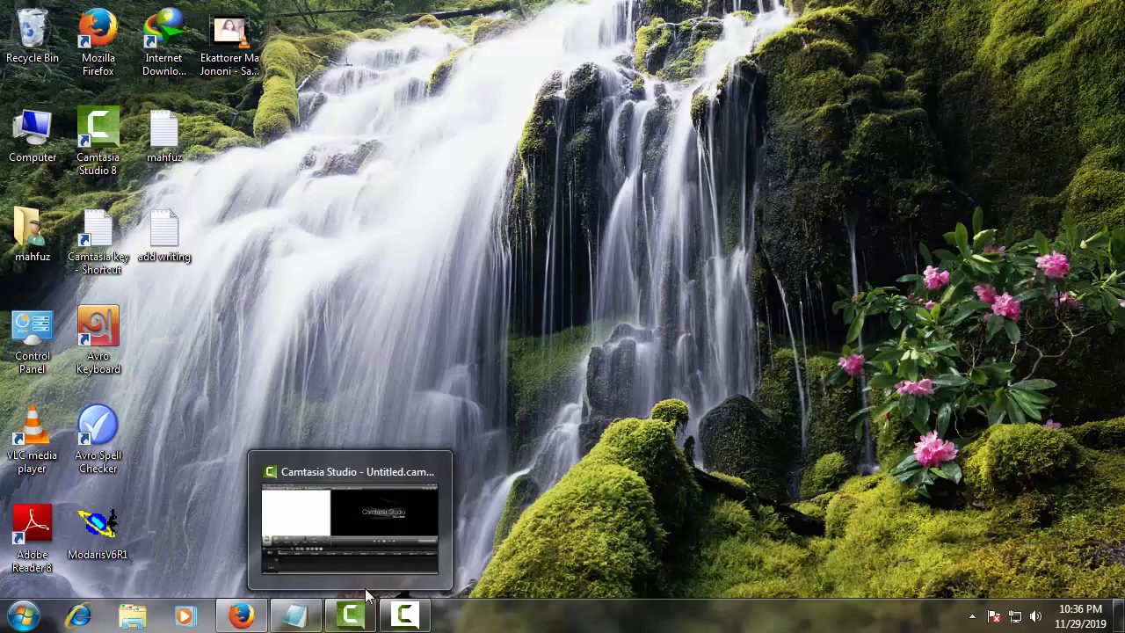
click(368, 618)
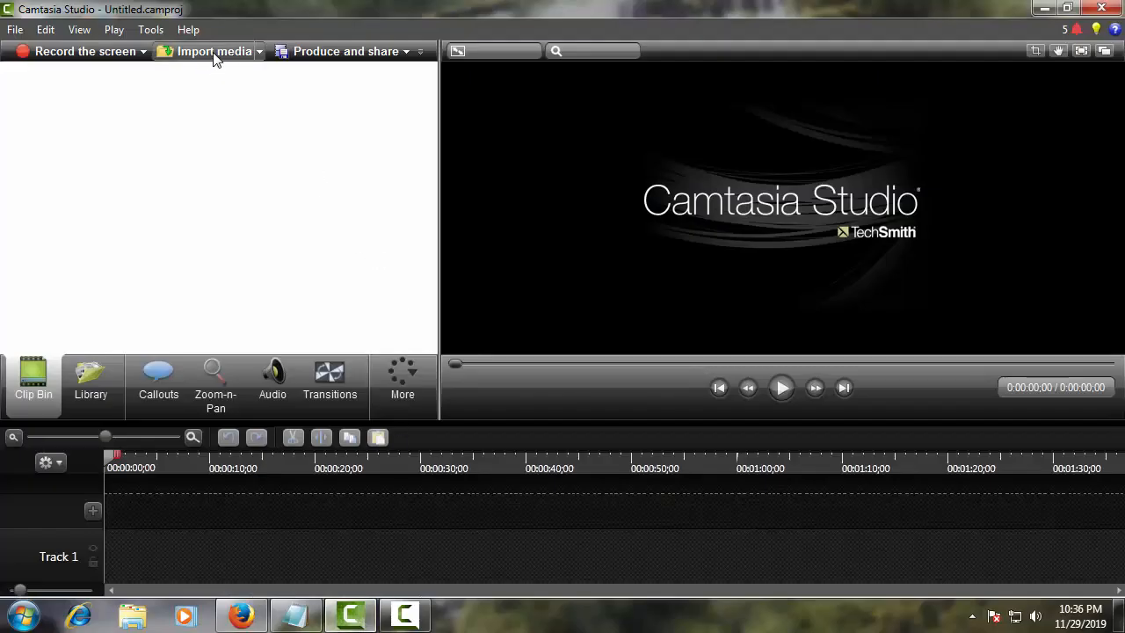
click(214, 53)
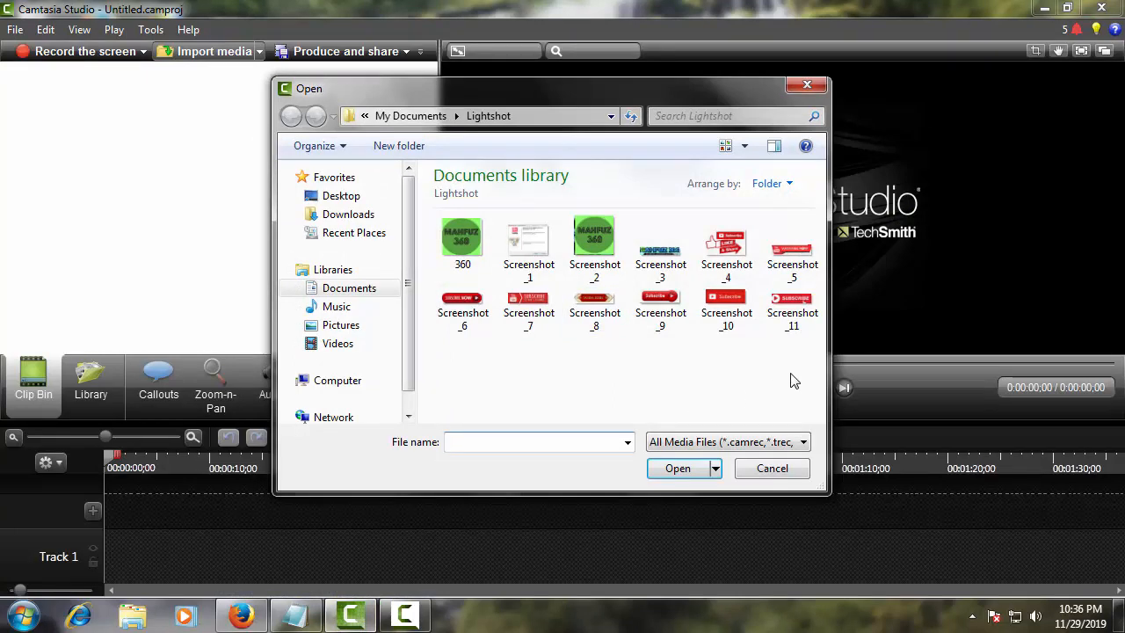
click(807, 321)
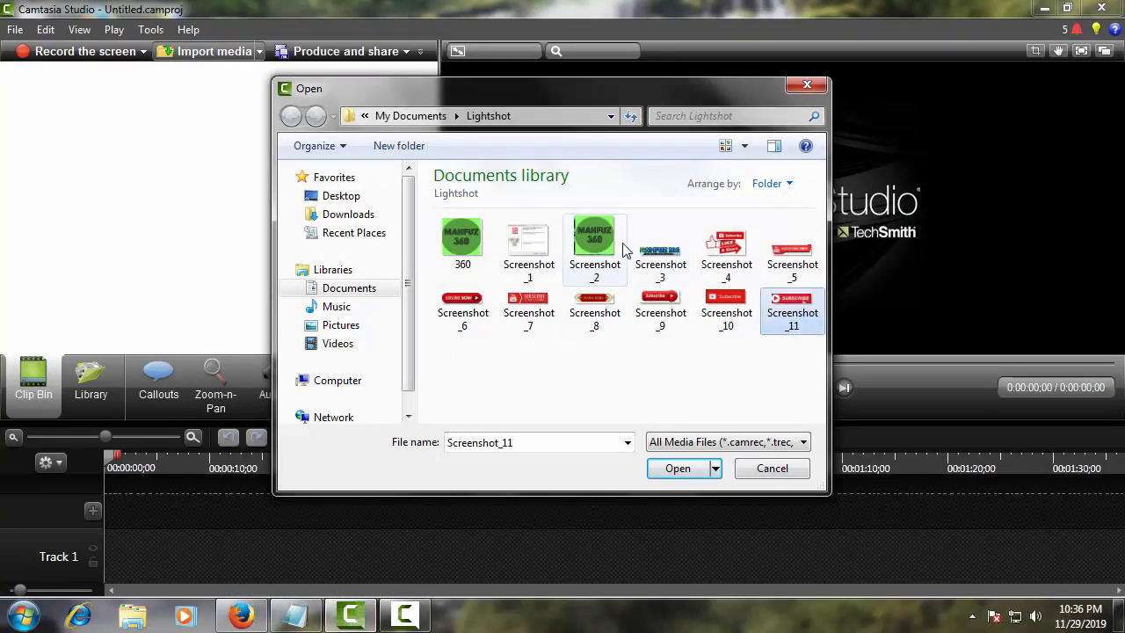
ctrl+click(488, 250)
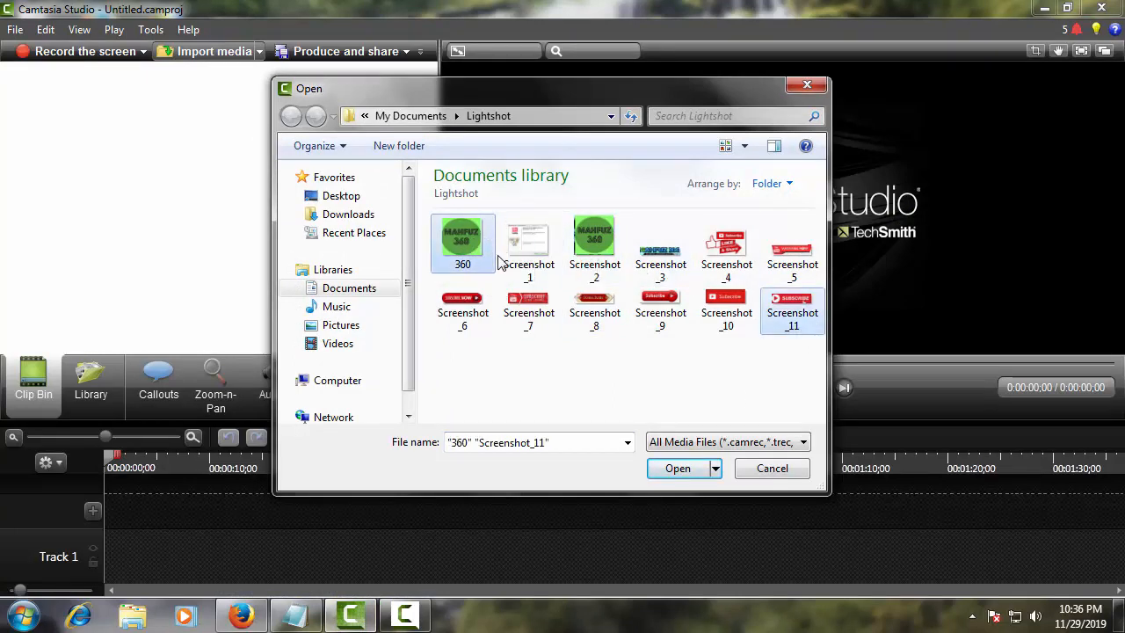
click(678, 469)
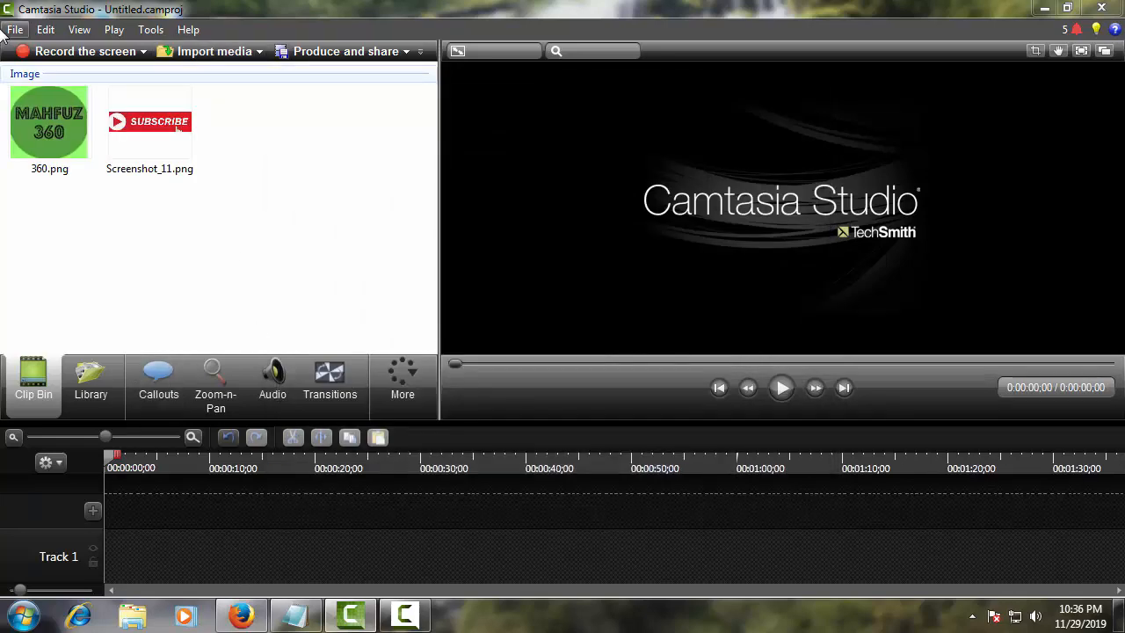
- Place 360.png at the start of Track 1 and extend its duration to about 52 seconds
drag(43, 107, 141, 558)
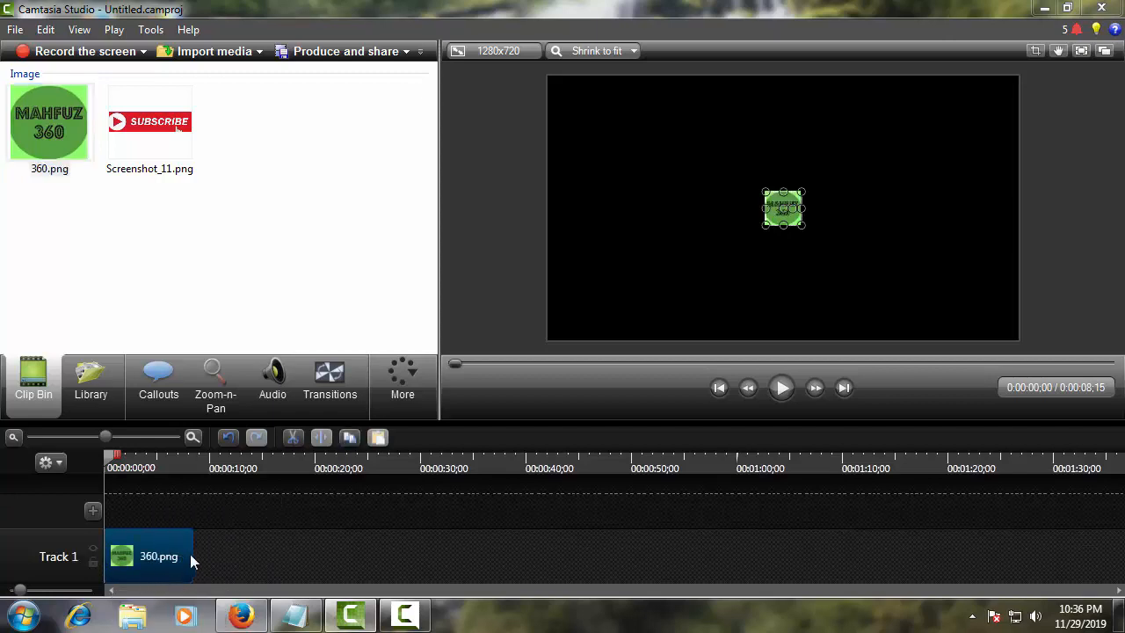
drag(191, 557, 655, 556)
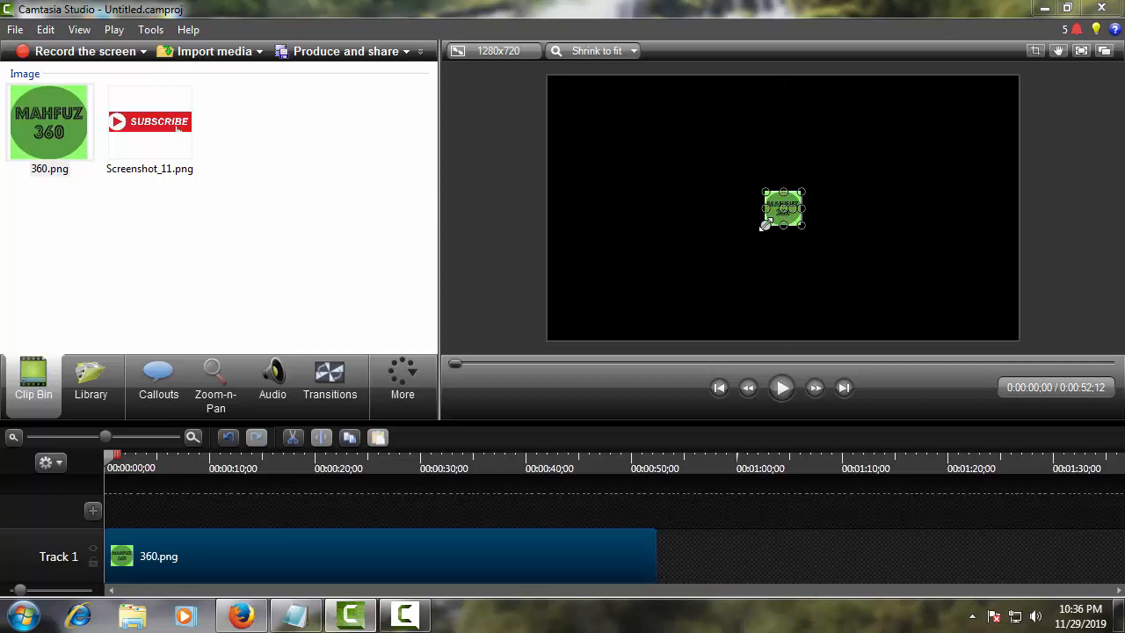
- Enlarge the 360.png image on the canvas so it fills the whole video frame
drag(764, 225, 639, 282)
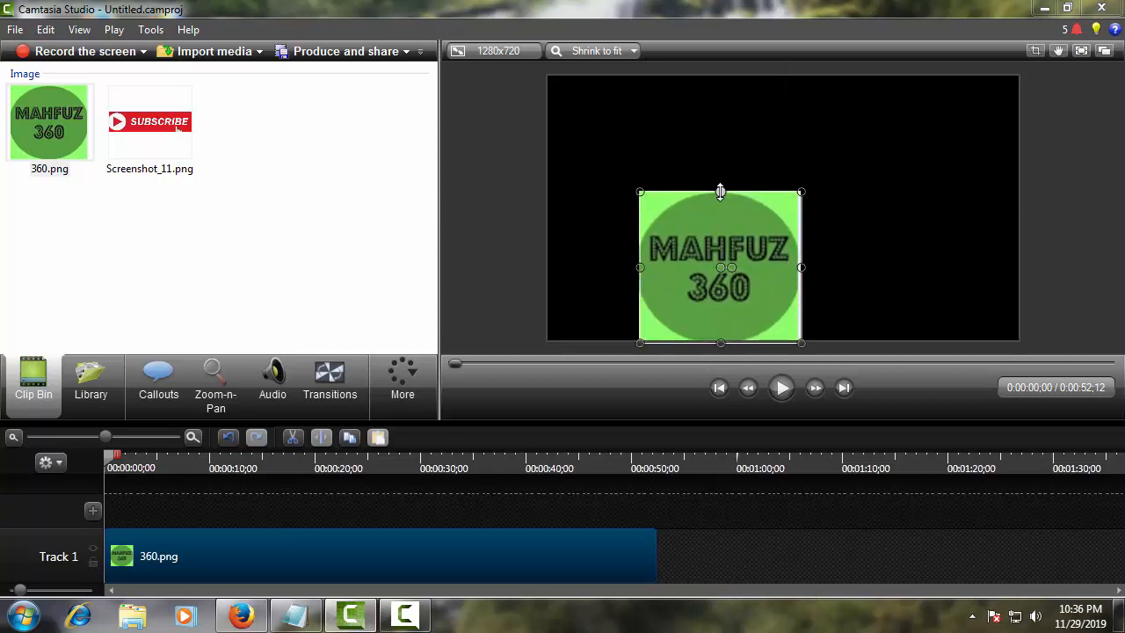
drag(720, 191, 720, 64)
drag(801, 203, 1035, 204)
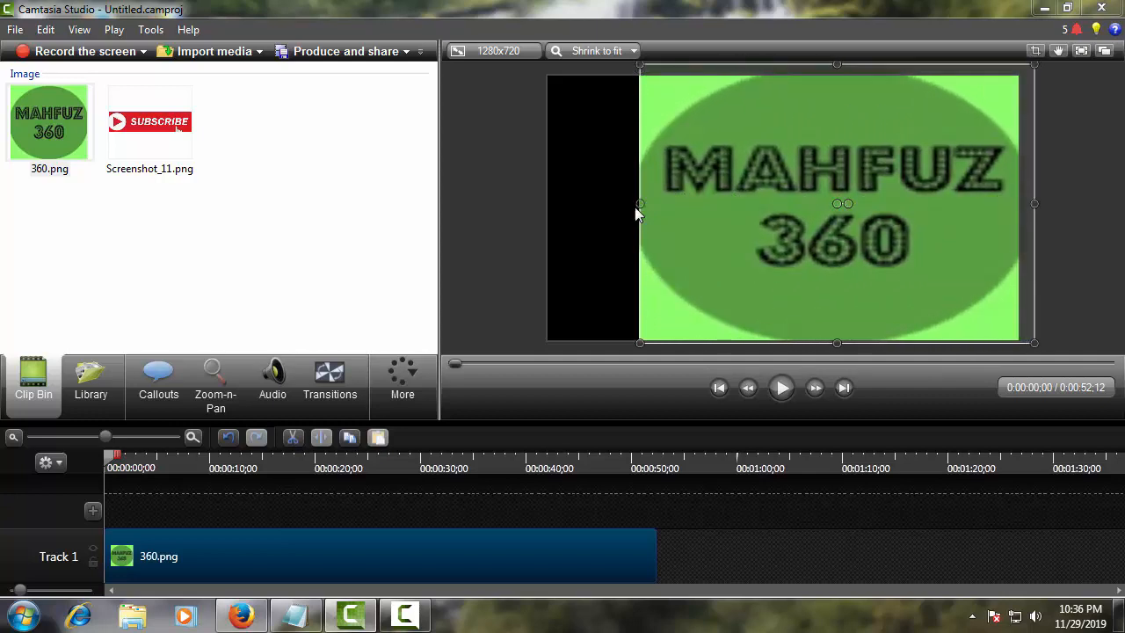
drag(568, 209, 543, 206)
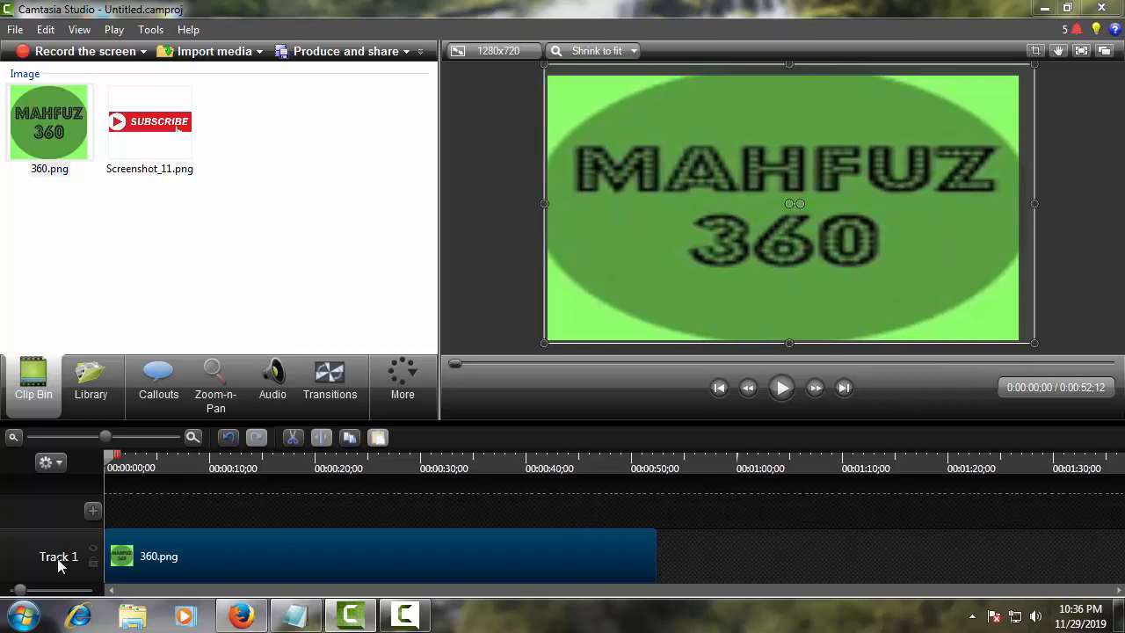
- Add three more timeline tracks, up to Track 4
click(92, 512)
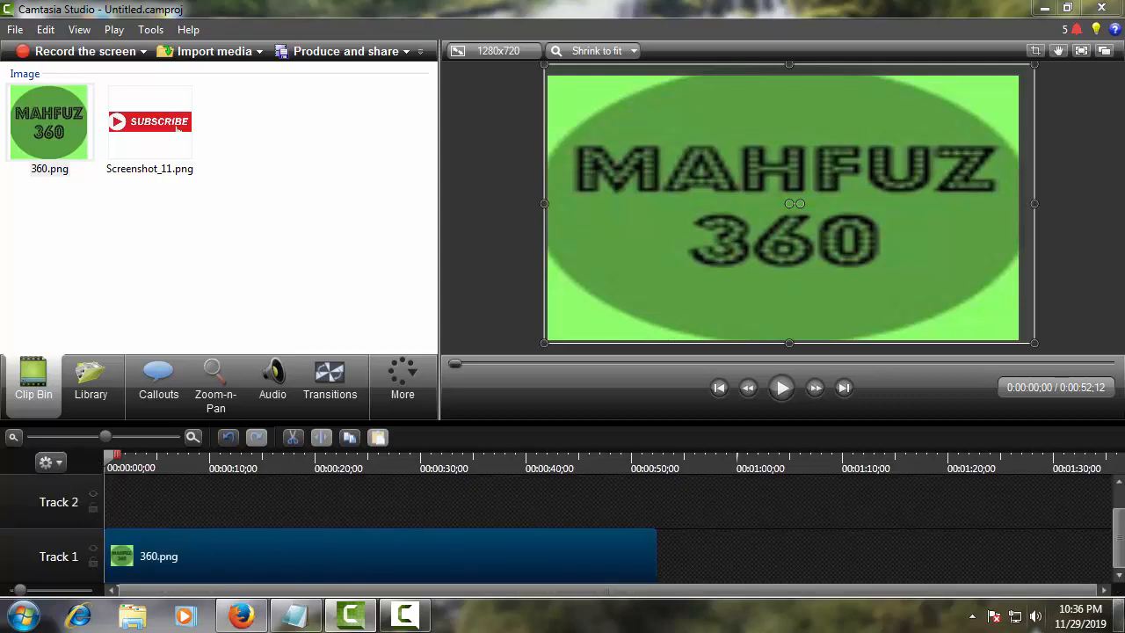
scroll(1030, 533, up, 2)
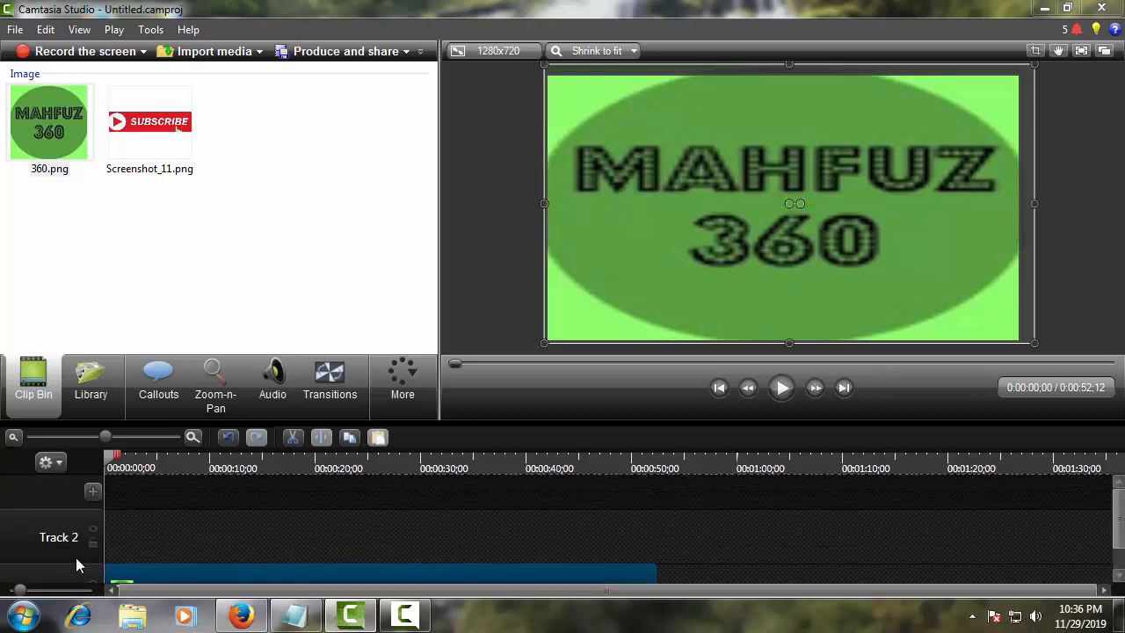
click(93, 492)
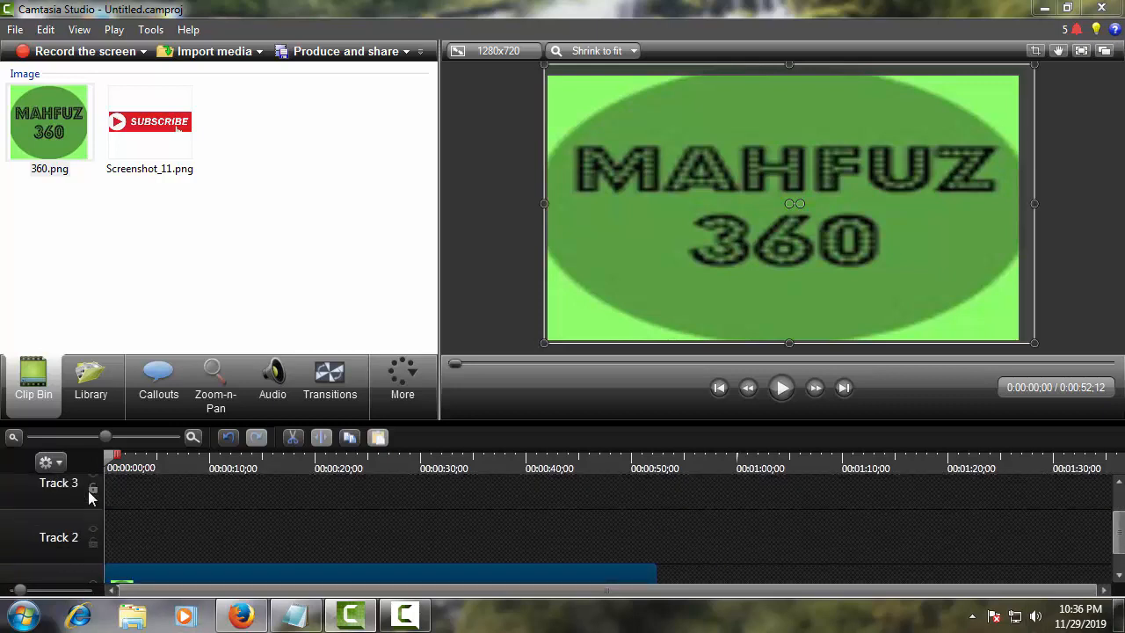
scroll(530, 569, up, 2)
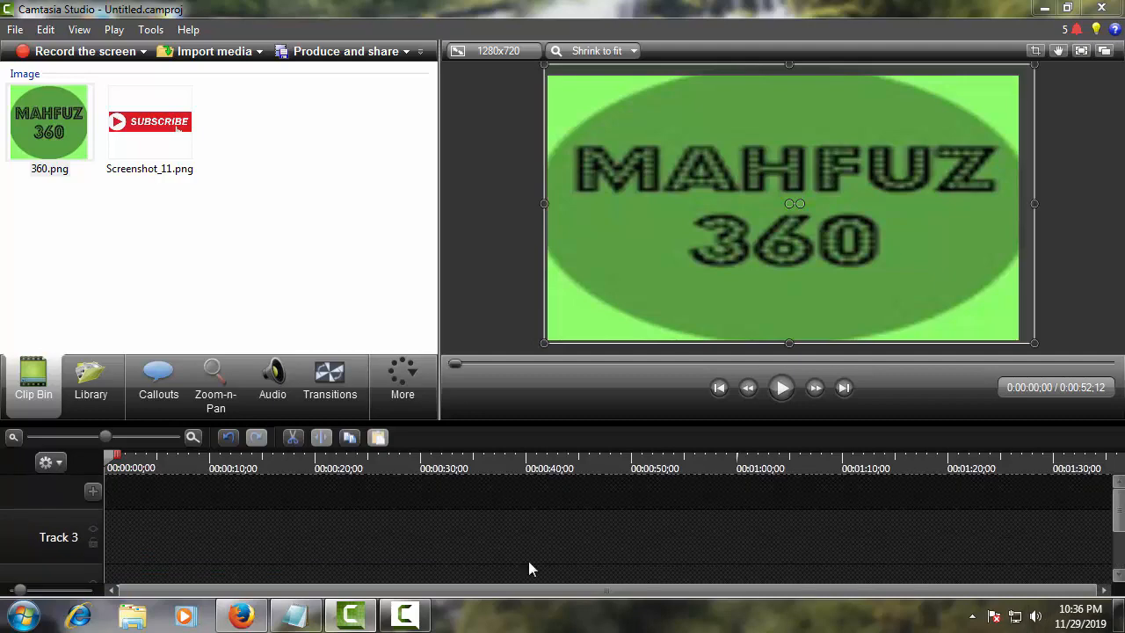
click(93, 491)
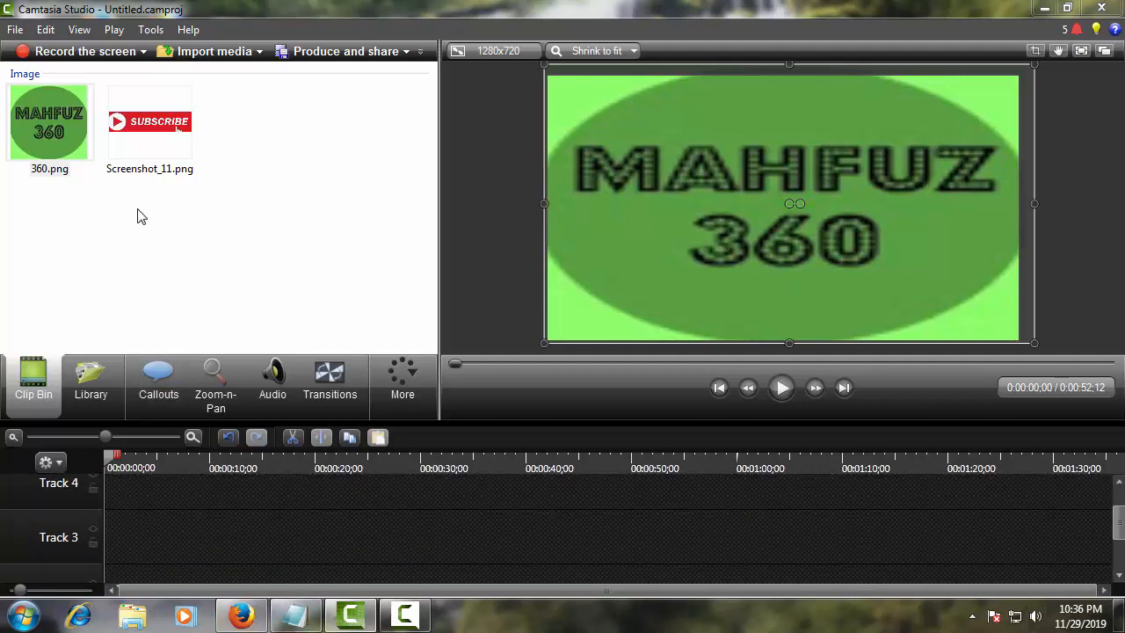
- Place Screenshot_11.png at the start of Track 4 and extend its duration to about 54 seconds
drag(145, 140, 86, 497)
drag(206, 506, 674, 531)
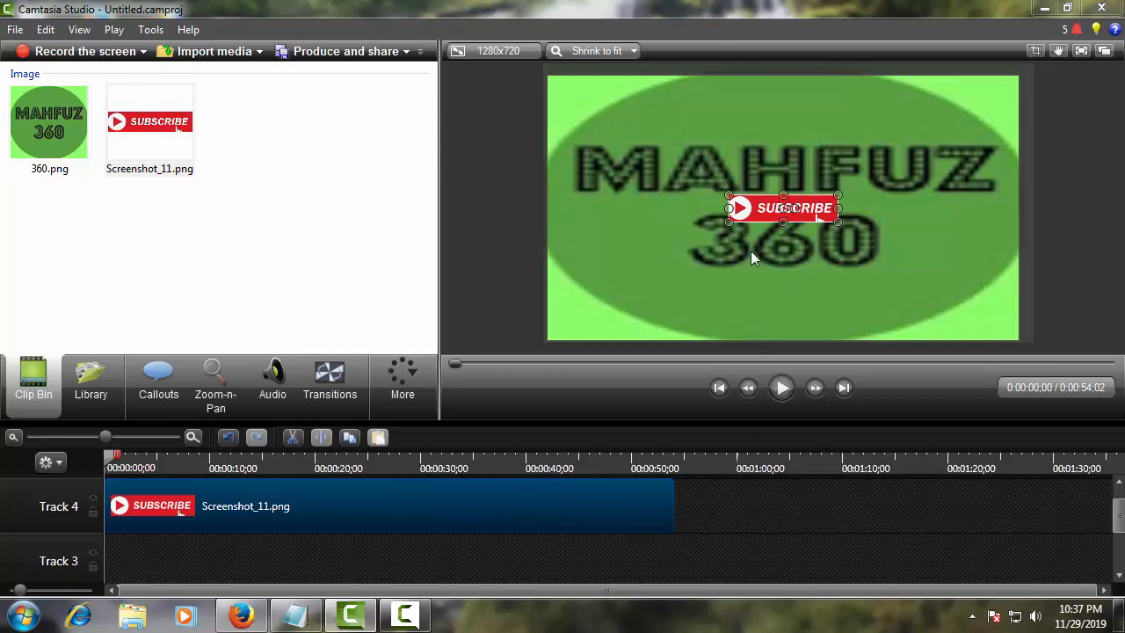
- Move the Subscribe image into the lower-left corner of the video frame and adjust its width and height to fit there
click(791, 209)
drag(790, 209, 605, 291)
drag(550, 315, 538, 315)
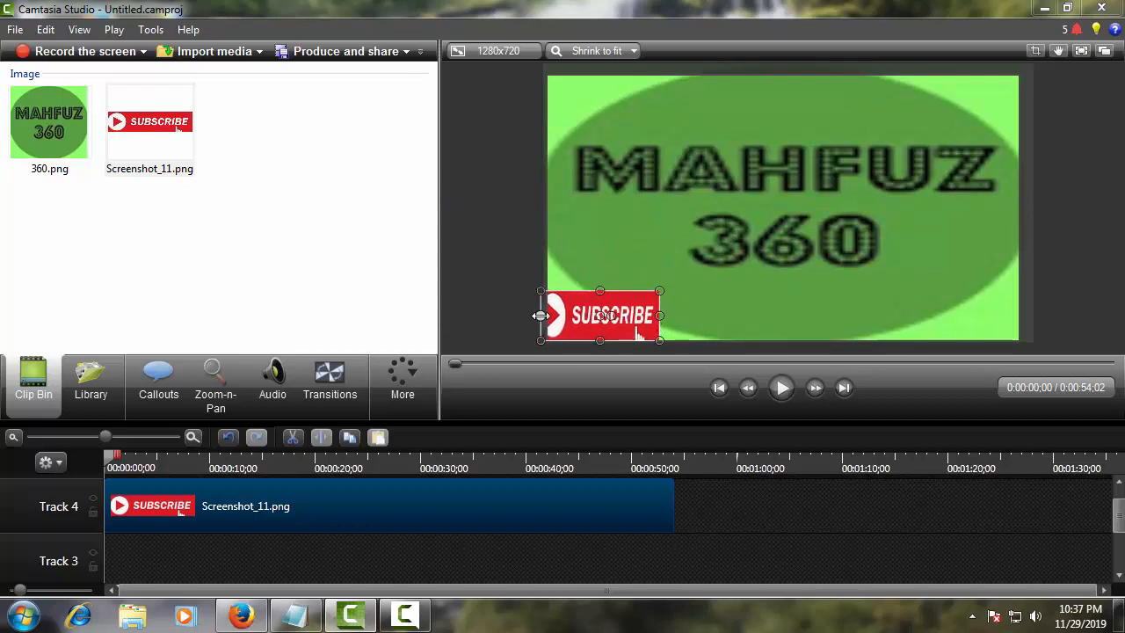
drag(604, 294, 603, 302)
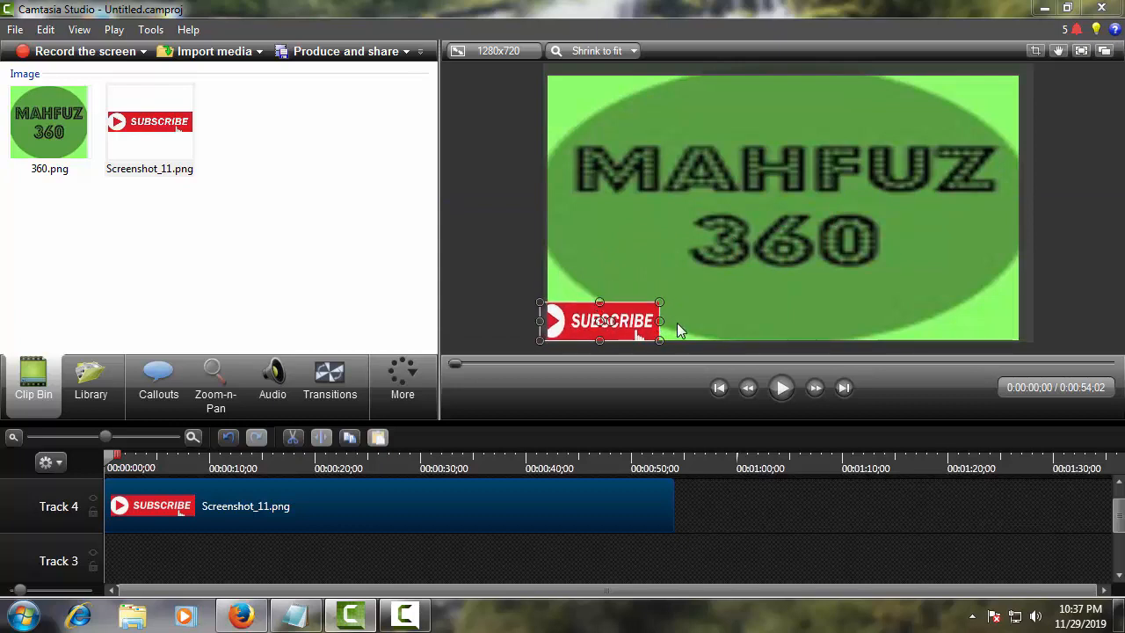
click(722, 307)
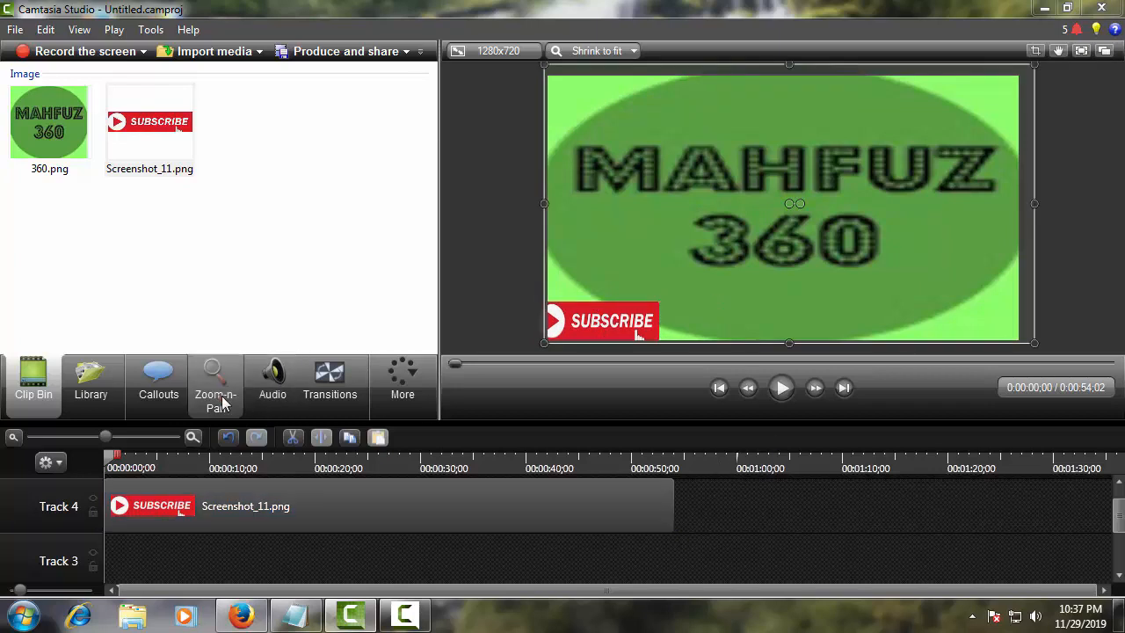
- Add a callout and change its shape to the blue rounded rectangle with text
click(146, 378)
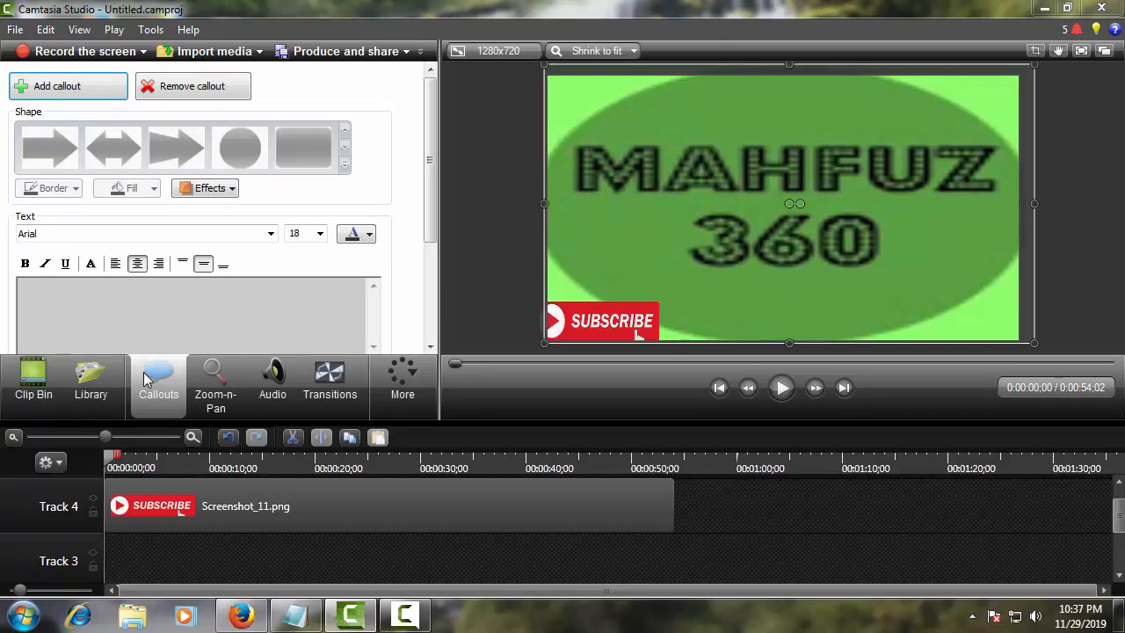
click(53, 92)
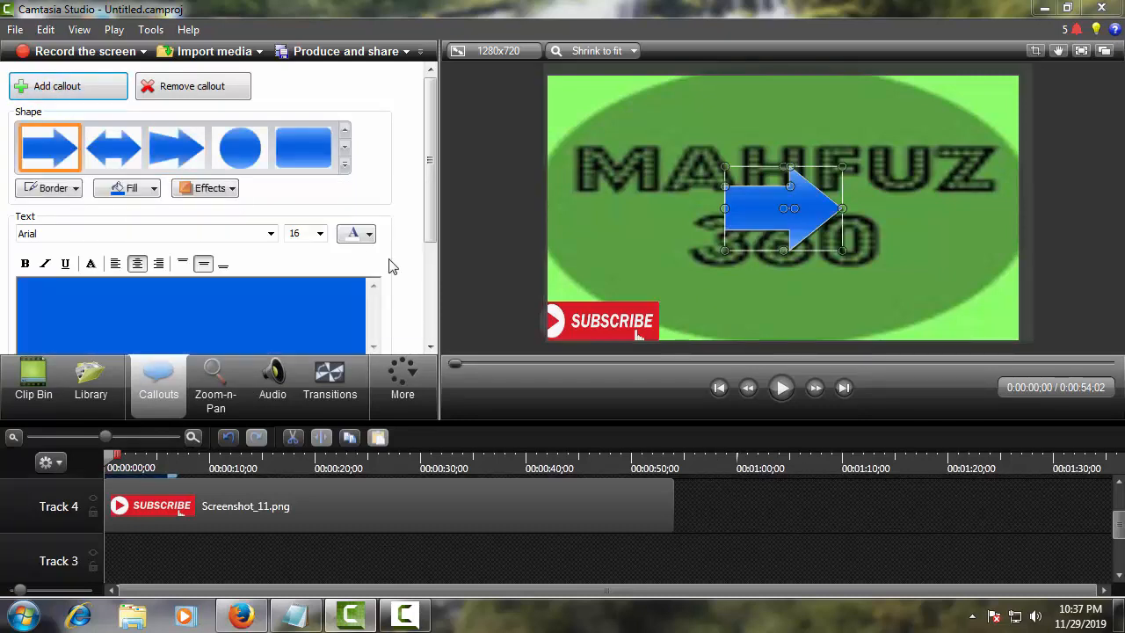
click(343, 169)
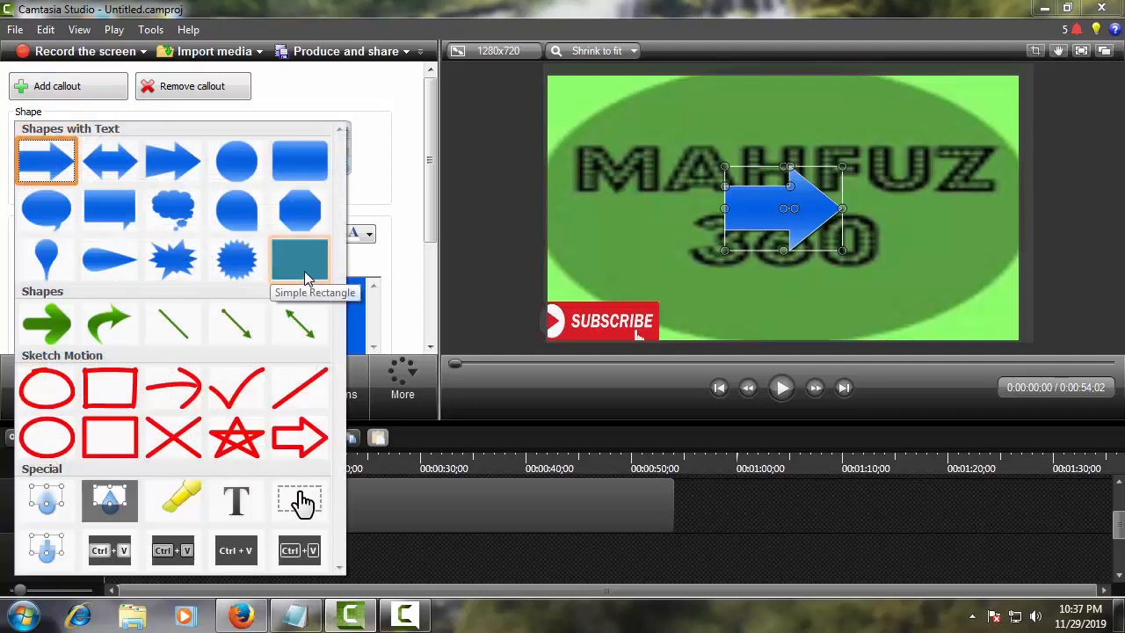
click(306, 179)
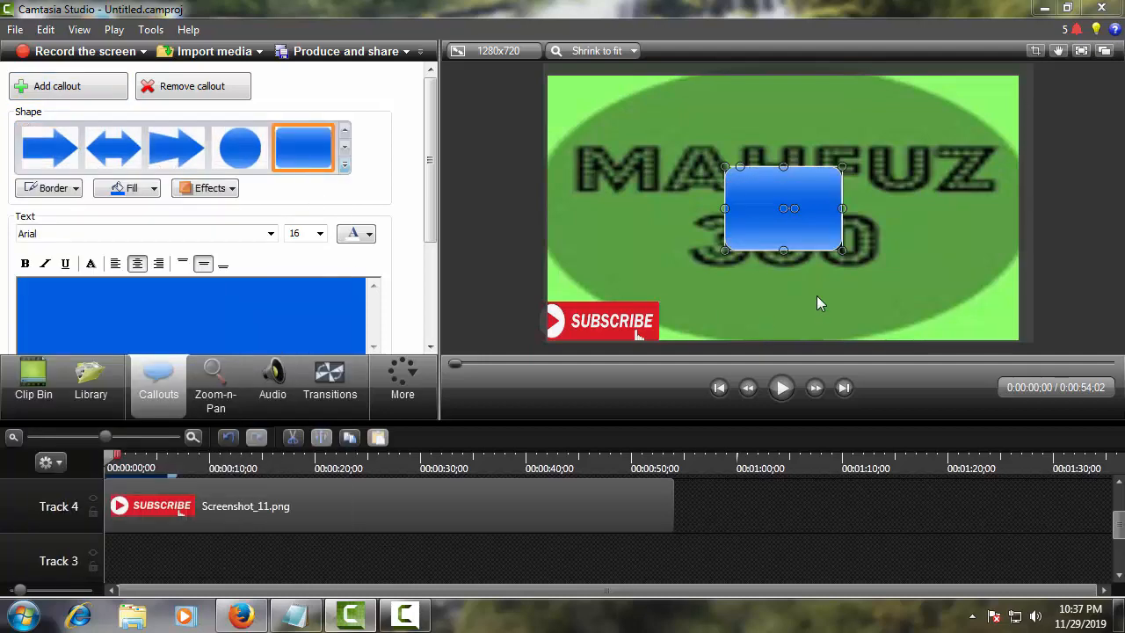
- Reshape the blue rectangle into a banner along the frame's lower edge, from the Subscribe image past the right edge, matching its height
drag(765, 250, 744, 310)
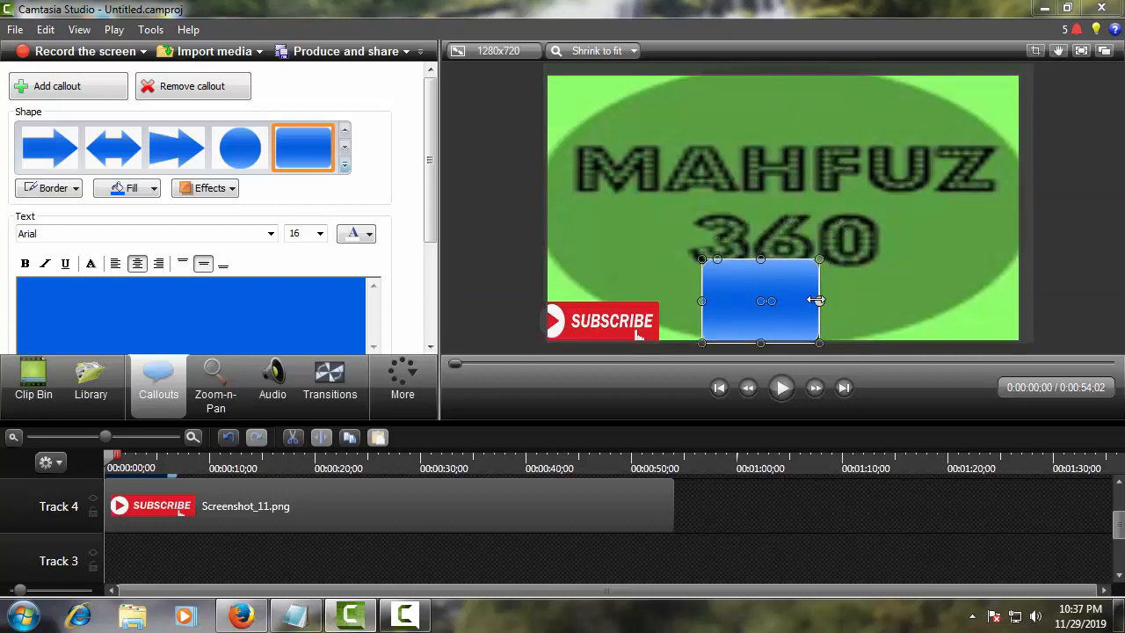
drag(815, 300, 1048, 285)
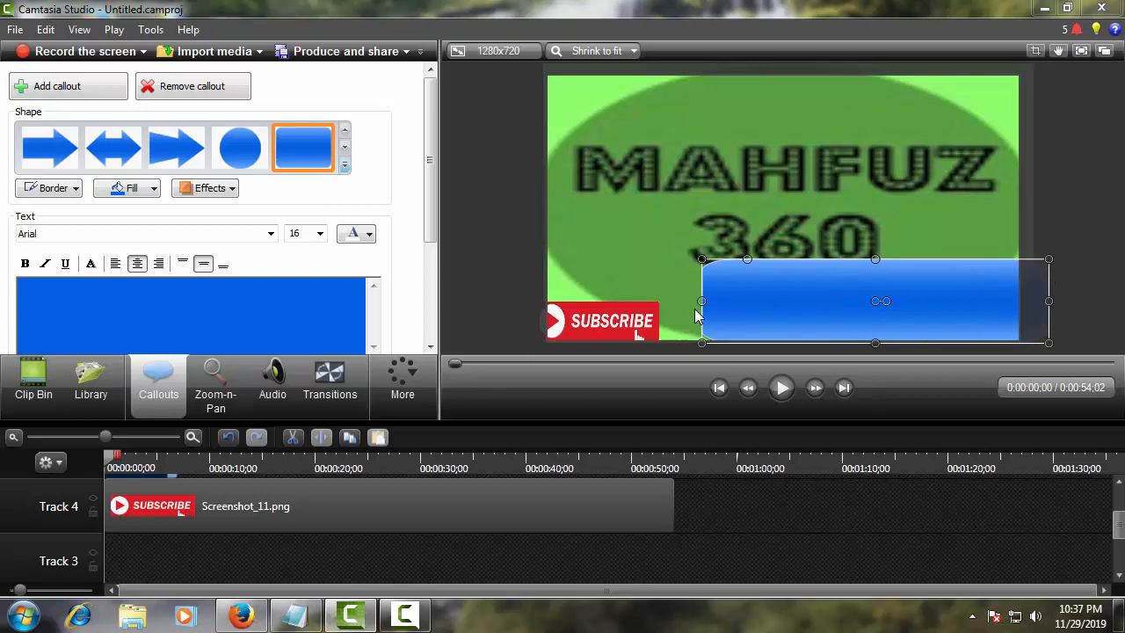
drag(705, 299, 657, 301)
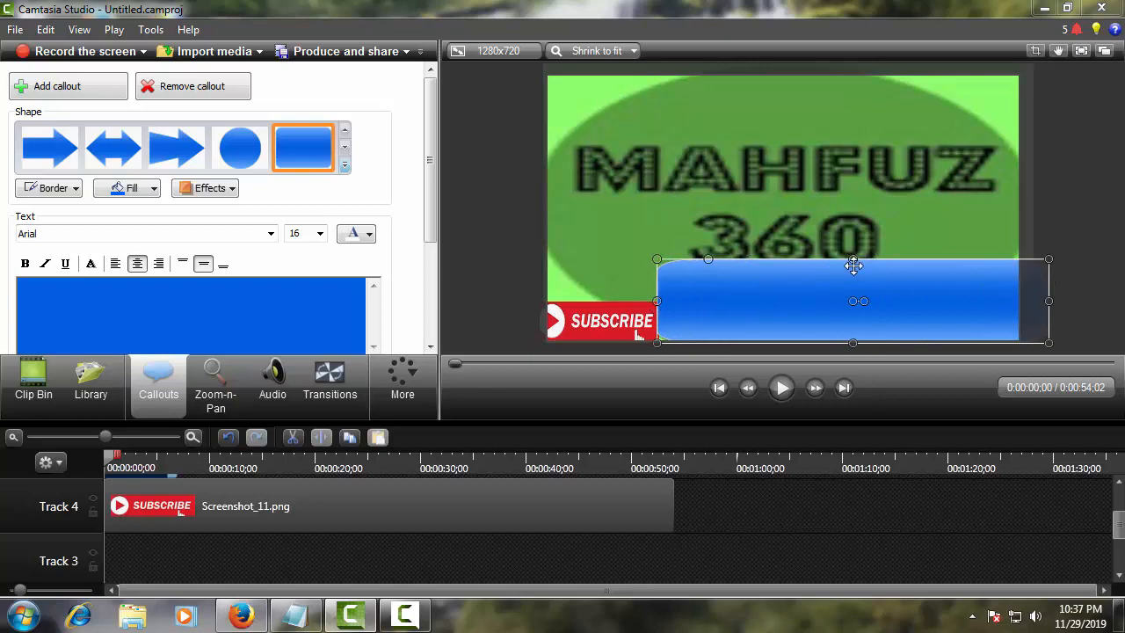
drag(847, 259, 842, 302)
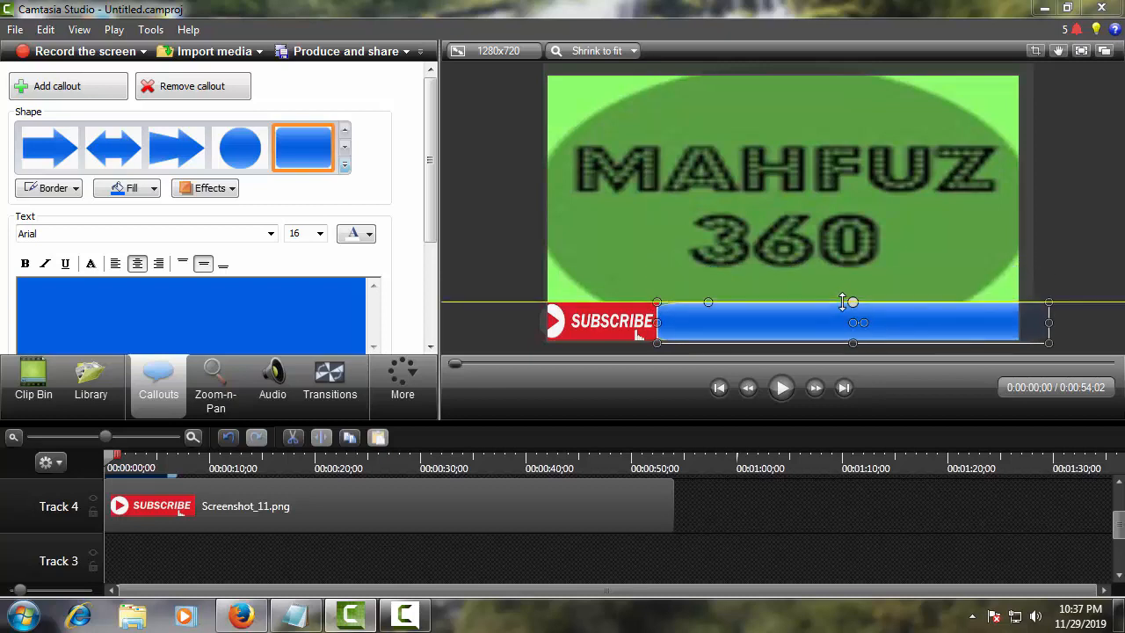
click(831, 242)
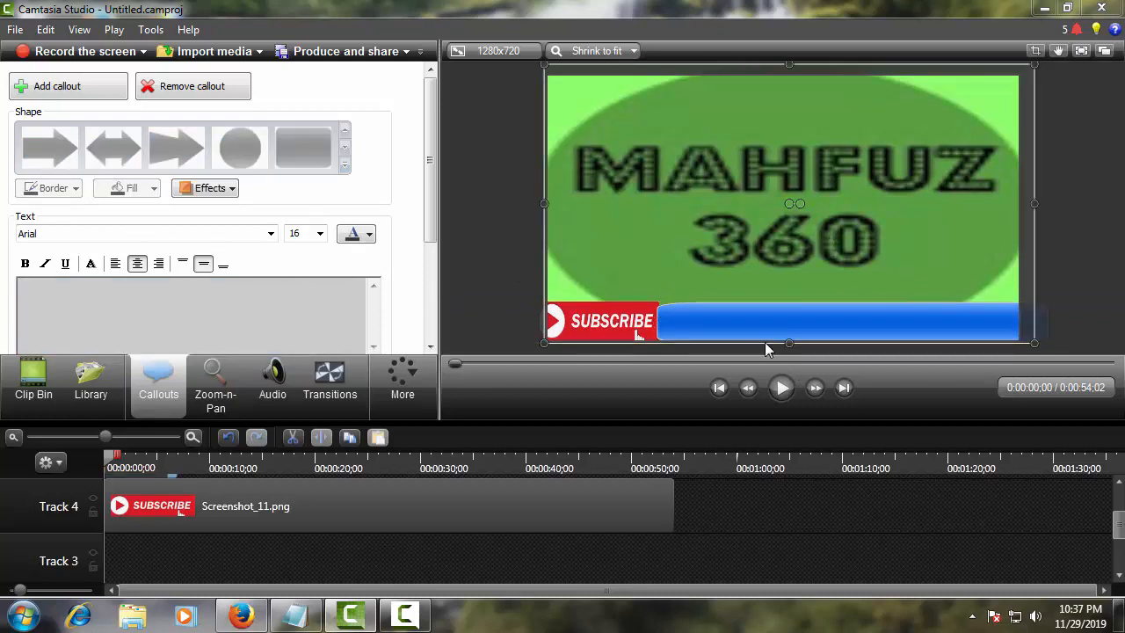
- Add a second callout of the plain Text type and stretch it into a thin, wide box across the frame
click(102, 87)
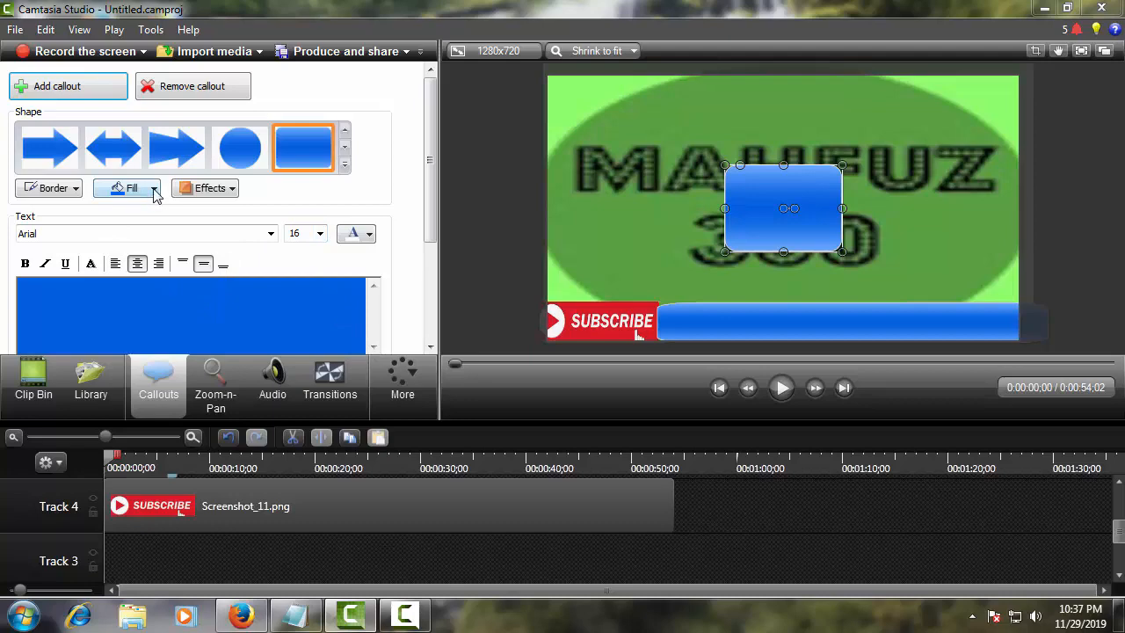
click(345, 167)
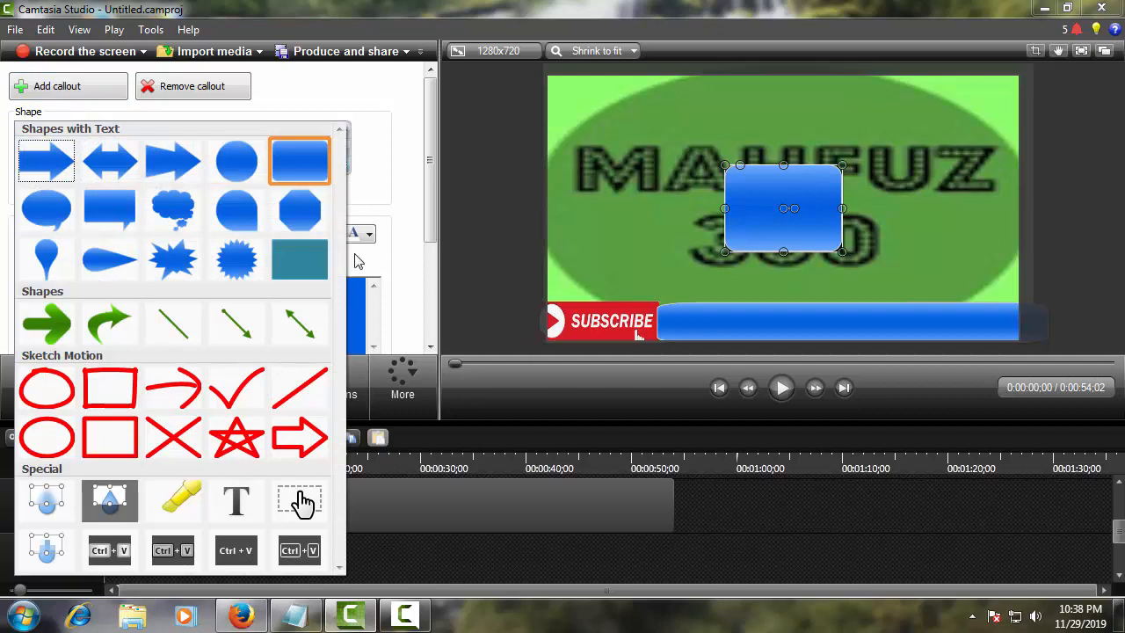
click(236, 503)
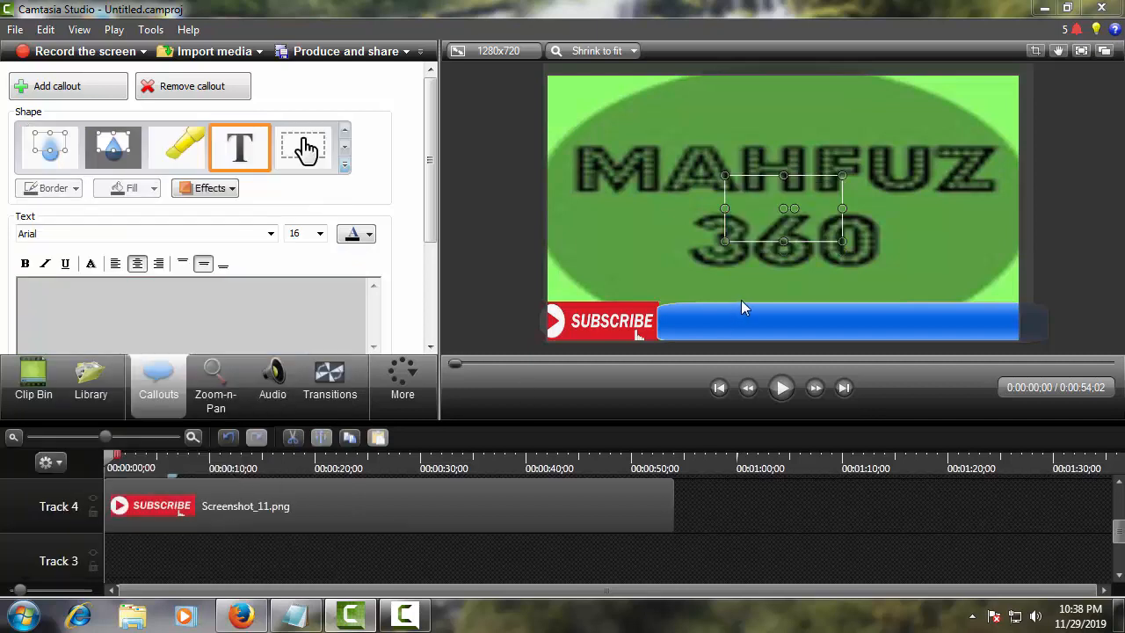
drag(801, 238, 1064, 186)
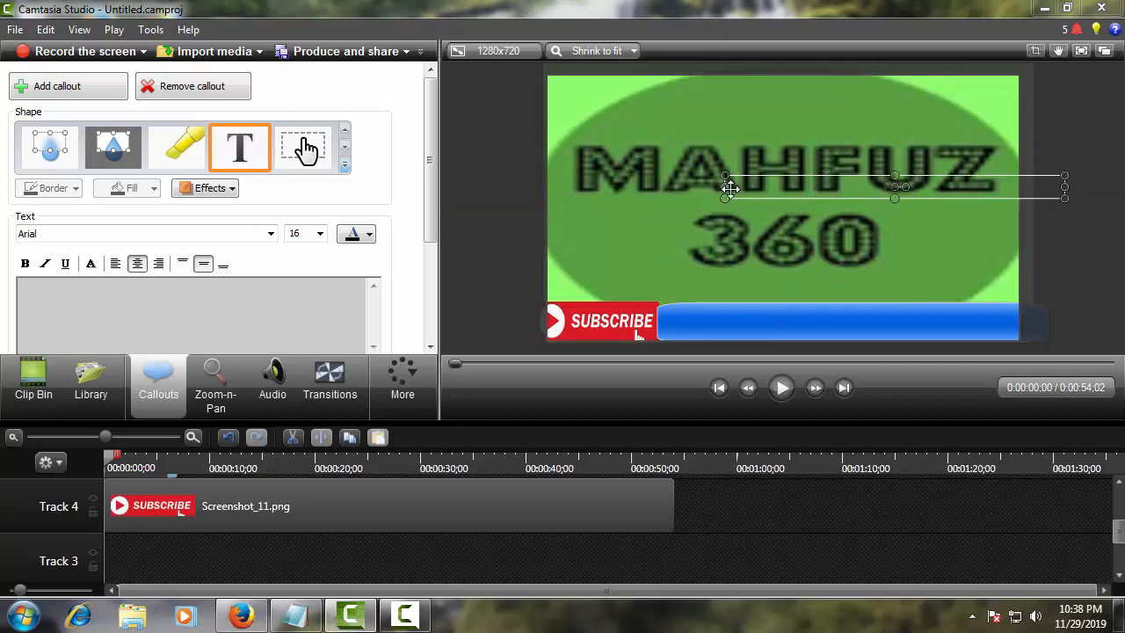
drag(730, 189, 562, 228)
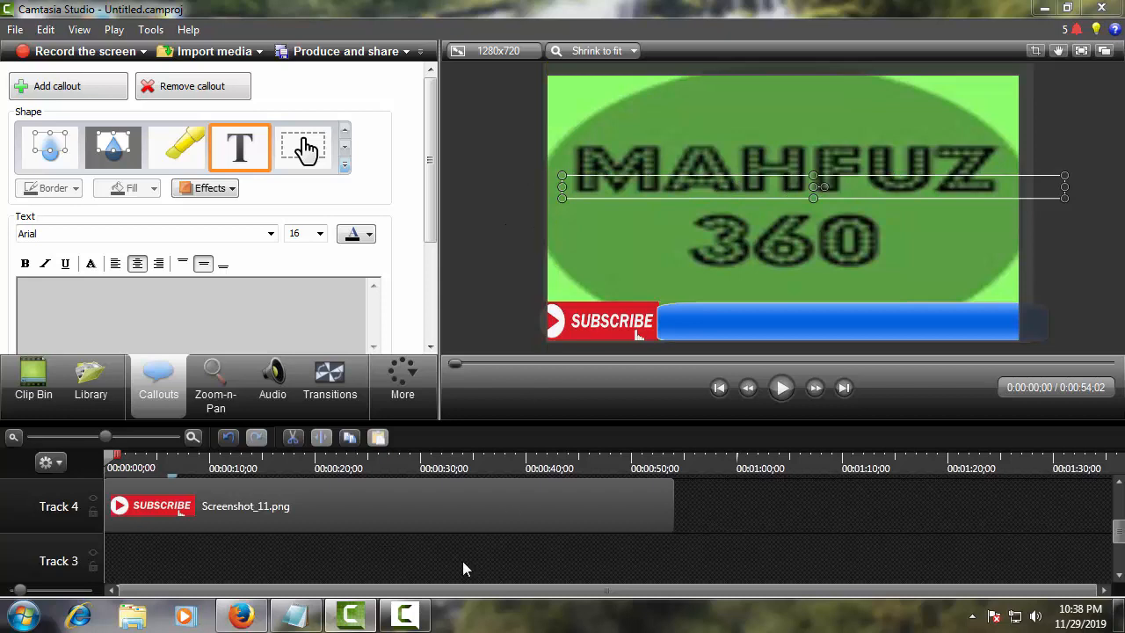
- Copy the highlighted Bengali subscribe sentence from the "add writing" Notepad file and paste it into the text callout in Camtasia Studio
click(303, 618)
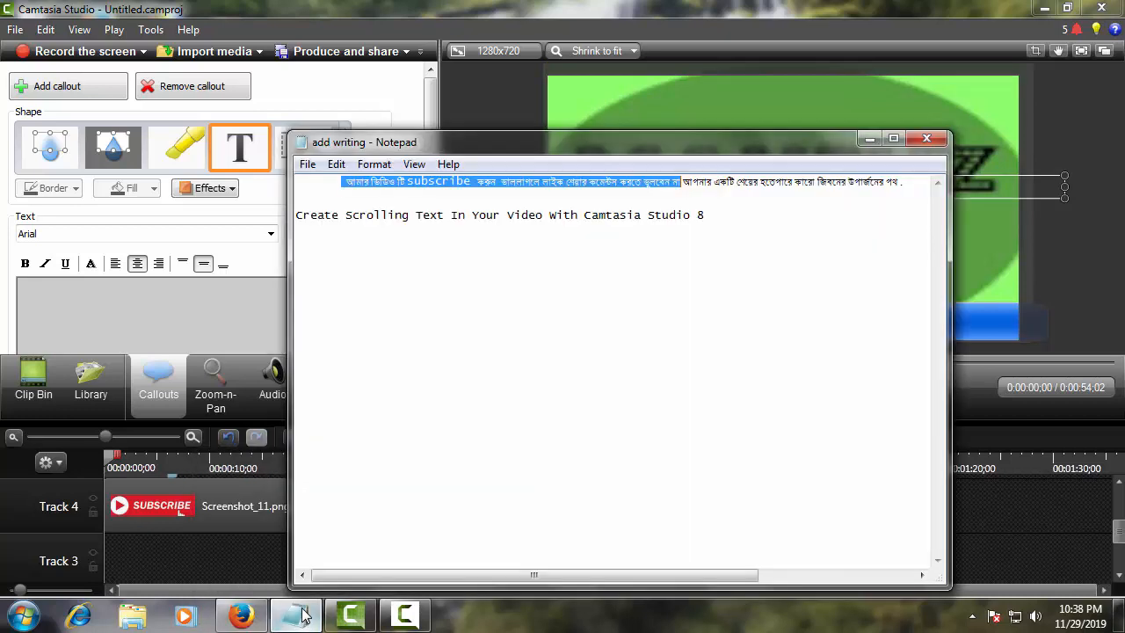
right_click(650, 186)
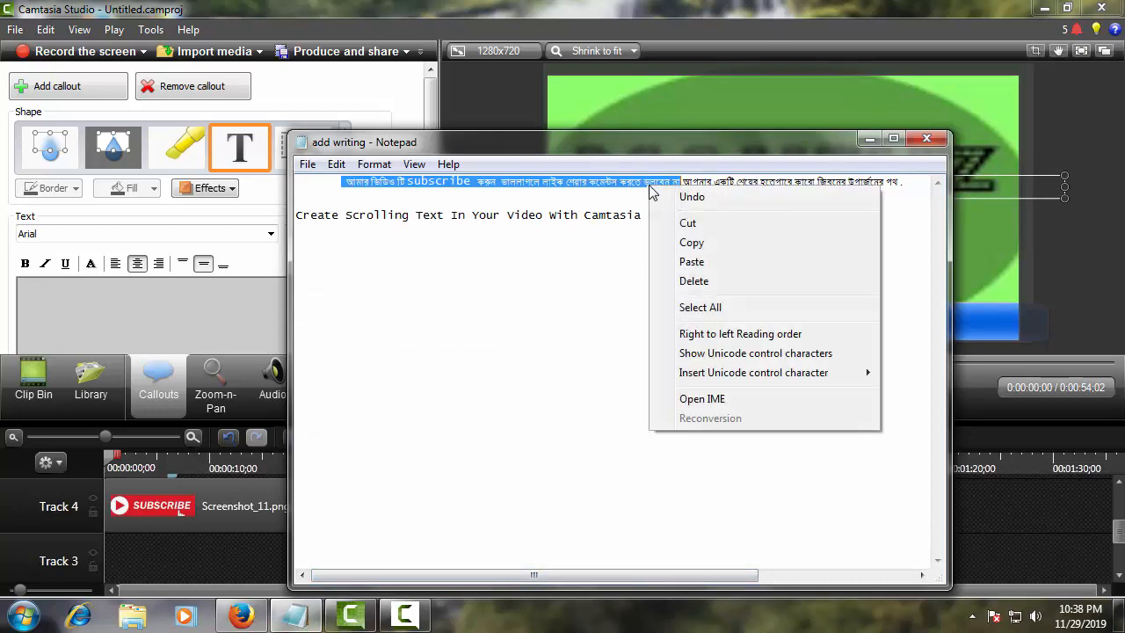
click(710, 244)
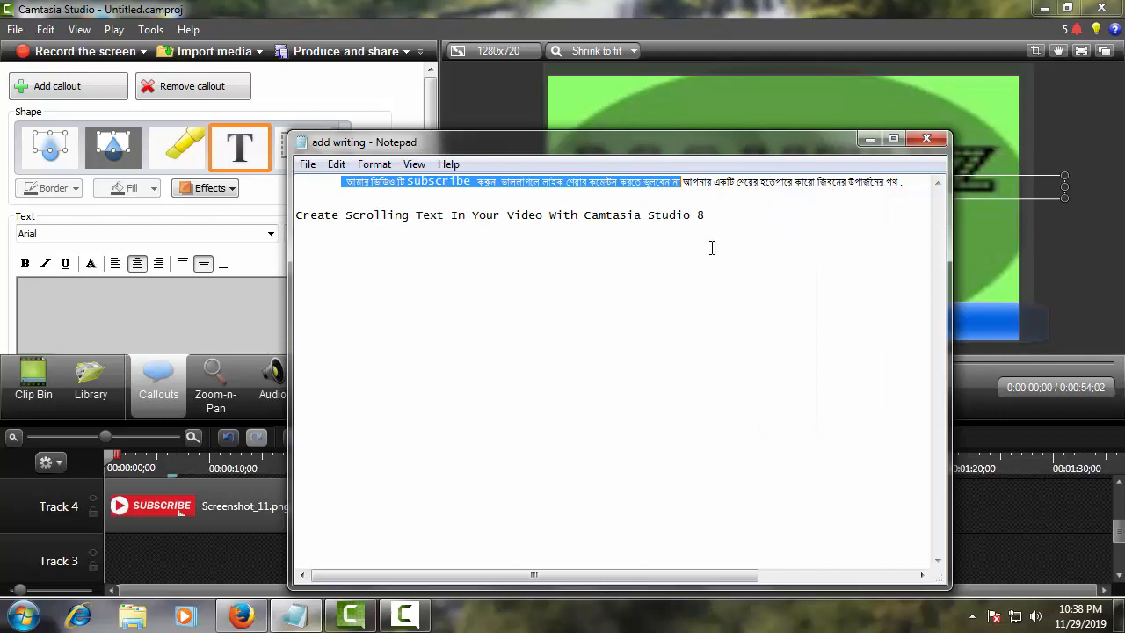
click(869, 140)
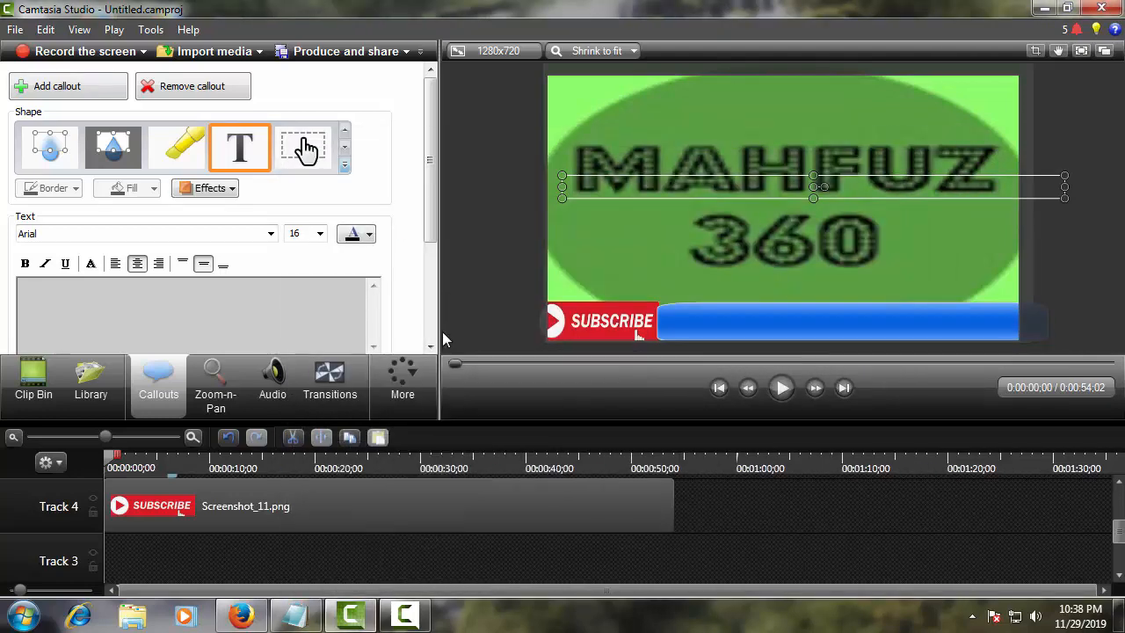
right_click(317, 322)
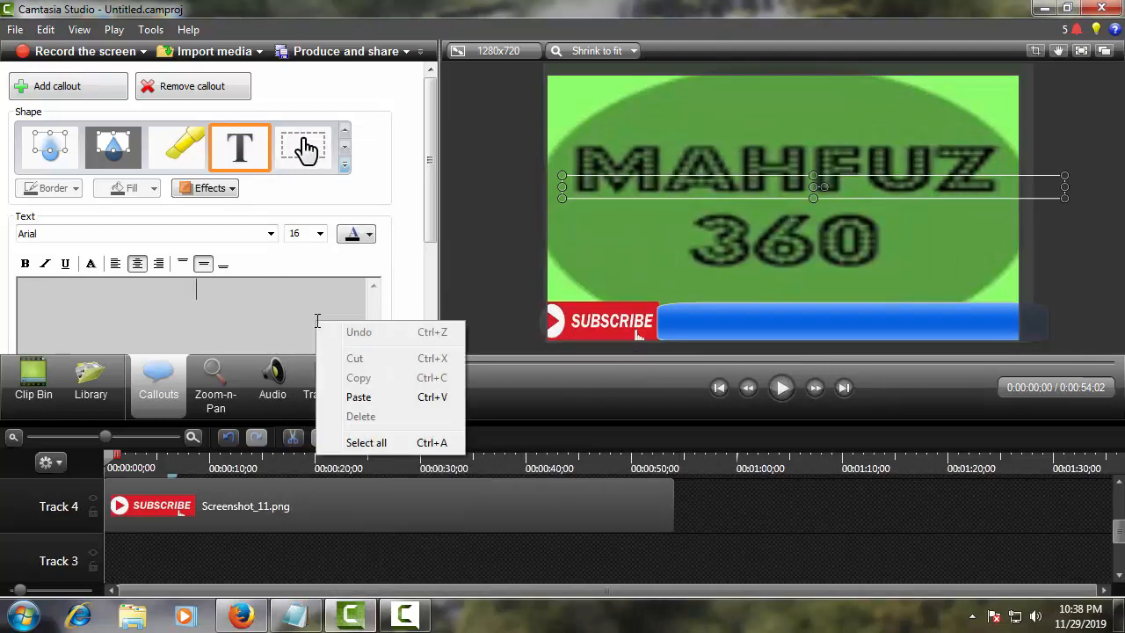
click(358, 398)
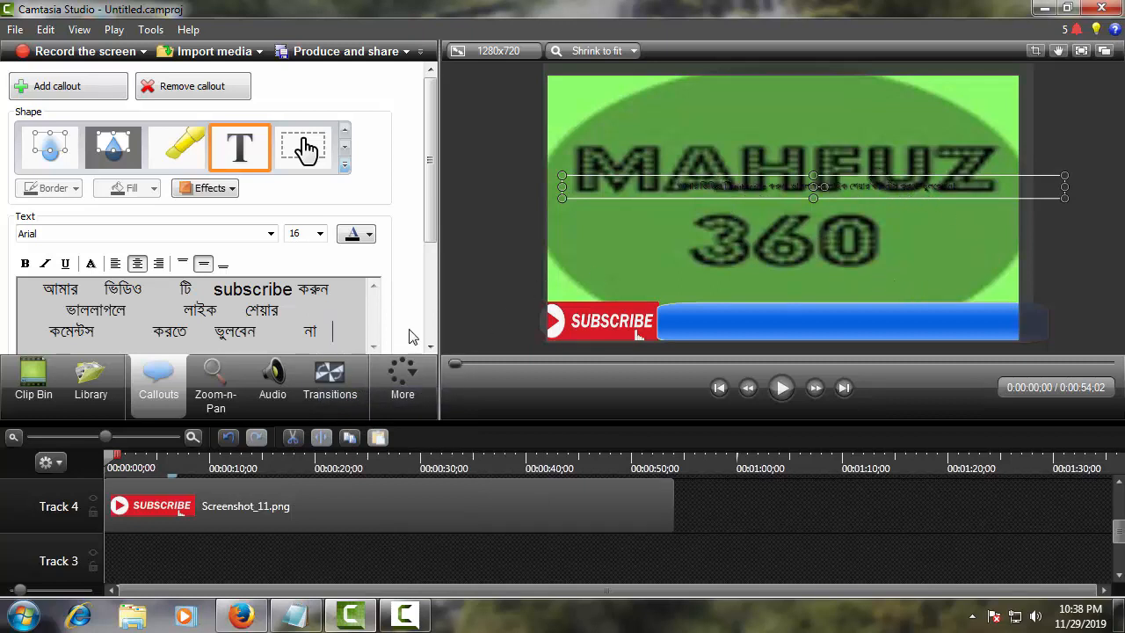
- Move the text callout onto the blue banner and color all of its text white
drag(812, 201, 834, 322)
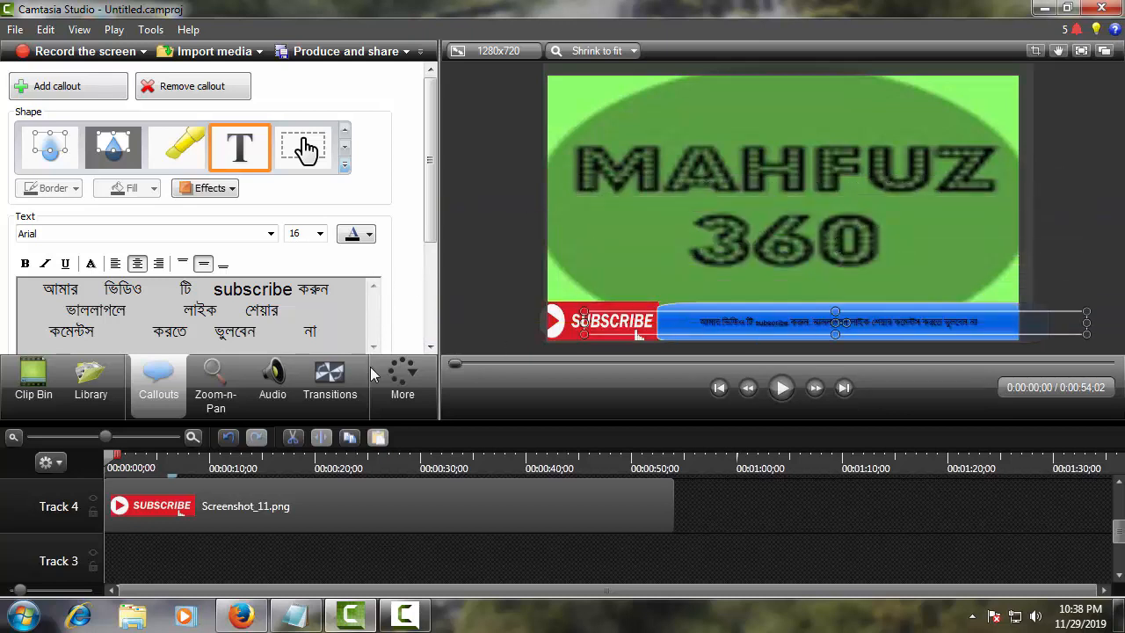
click(368, 235)
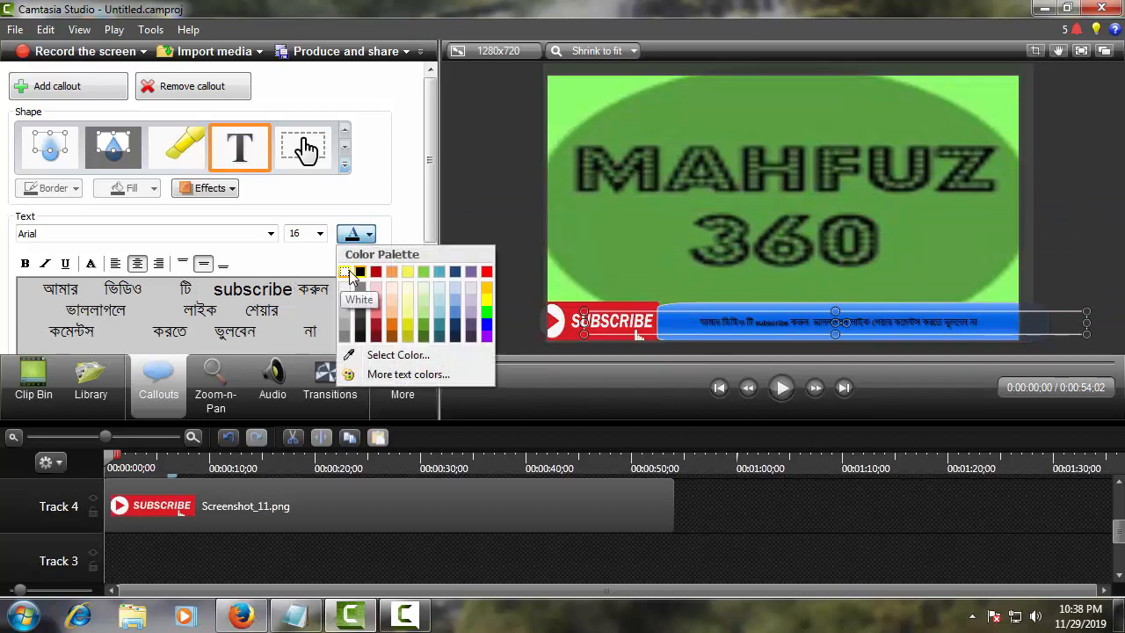
click(349, 272)
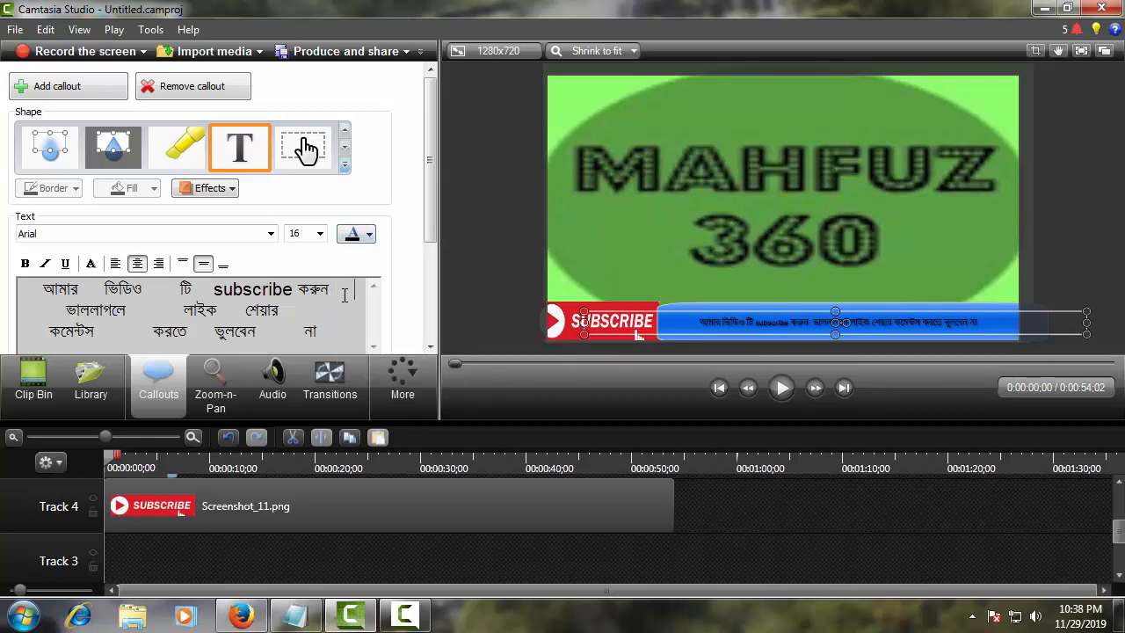
key(ctrl+a)
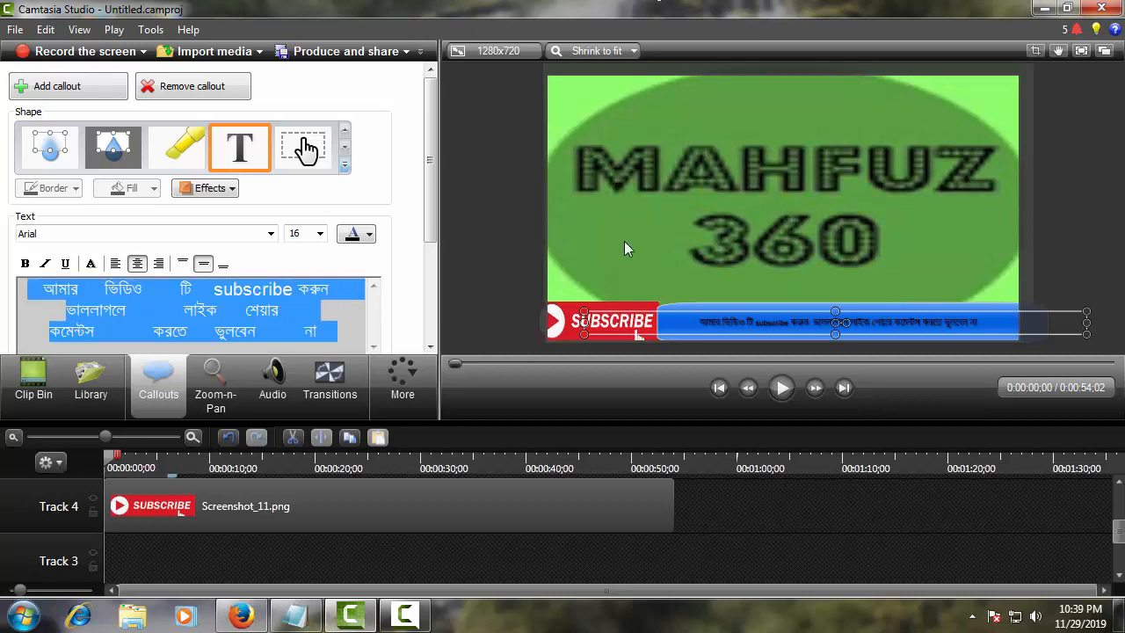
click(371, 246)
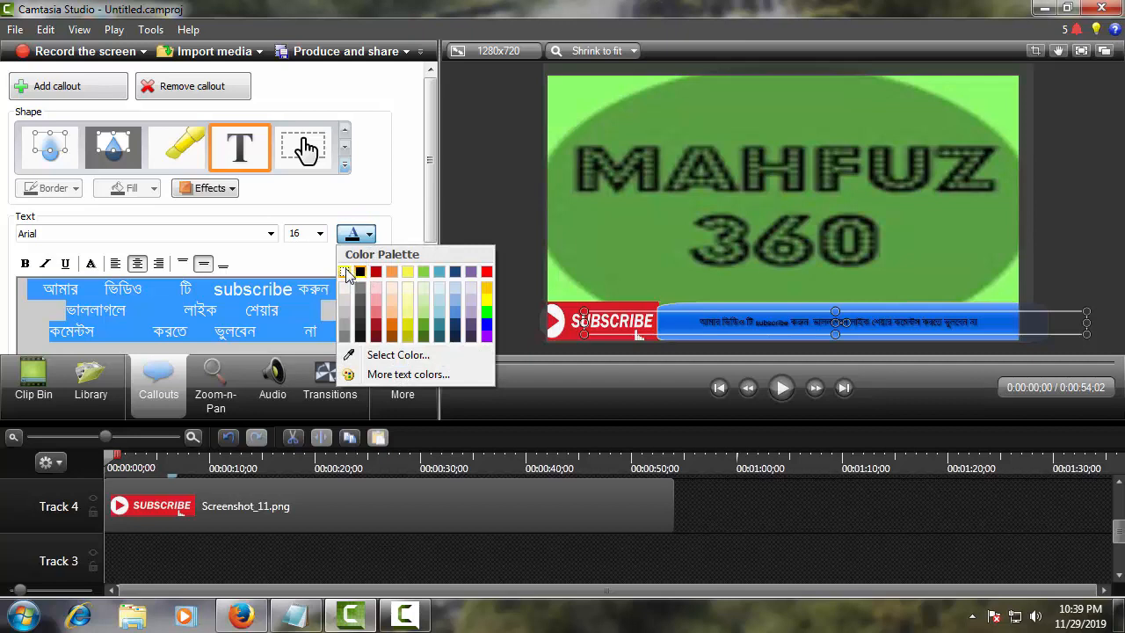
click(346, 268)
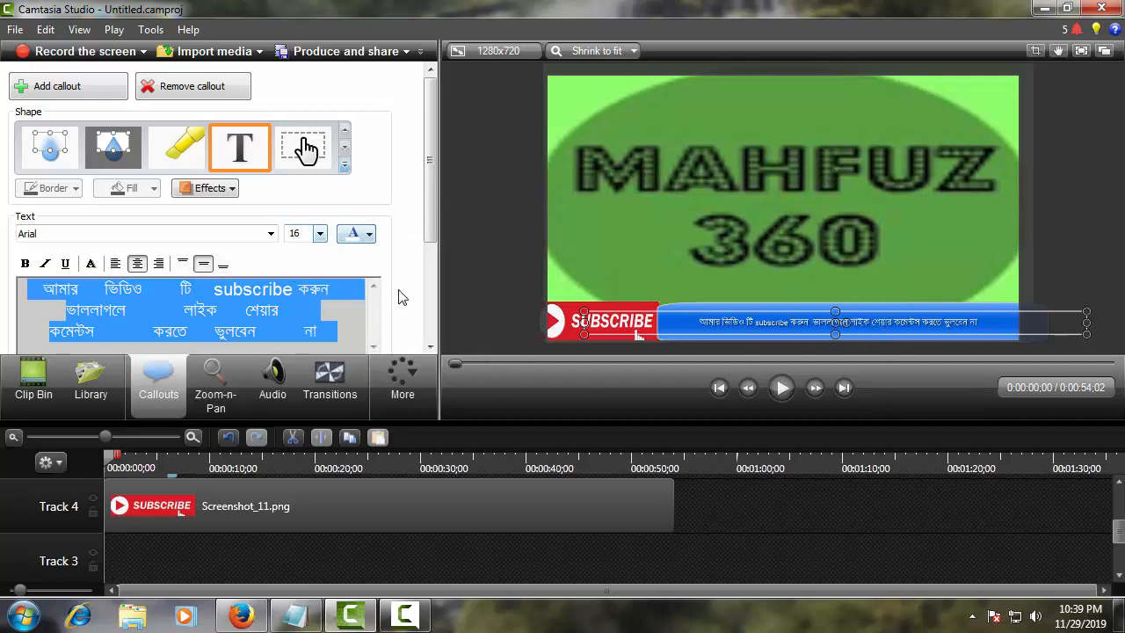
- Set the callout text size to 48, then make its box taller and move it above the blue banner
click(321, 234)
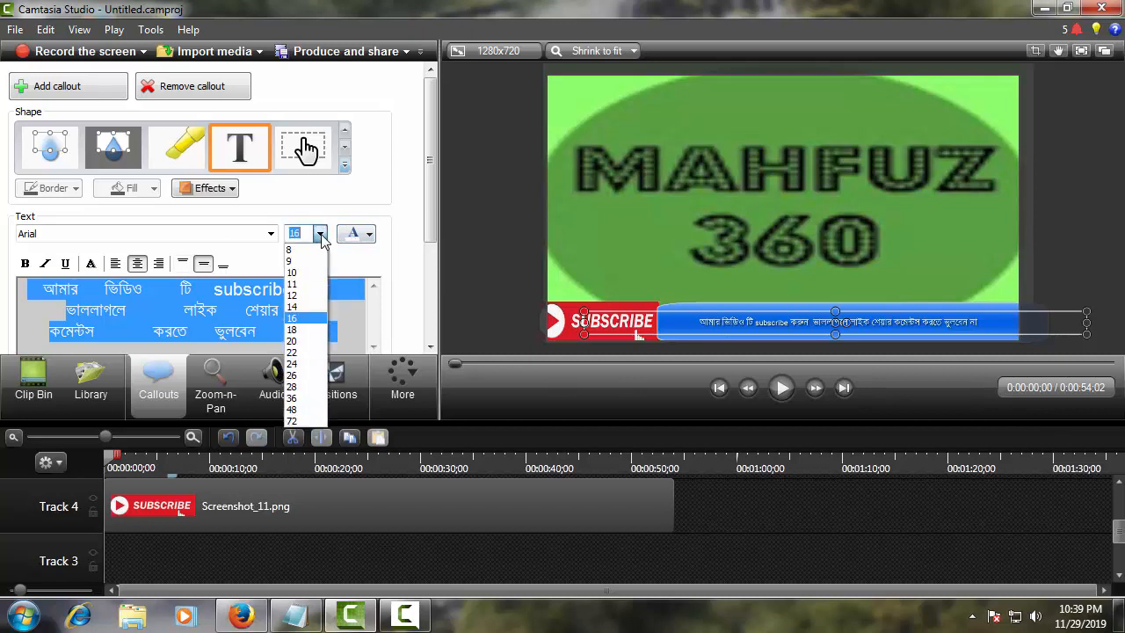
click(299, 409)
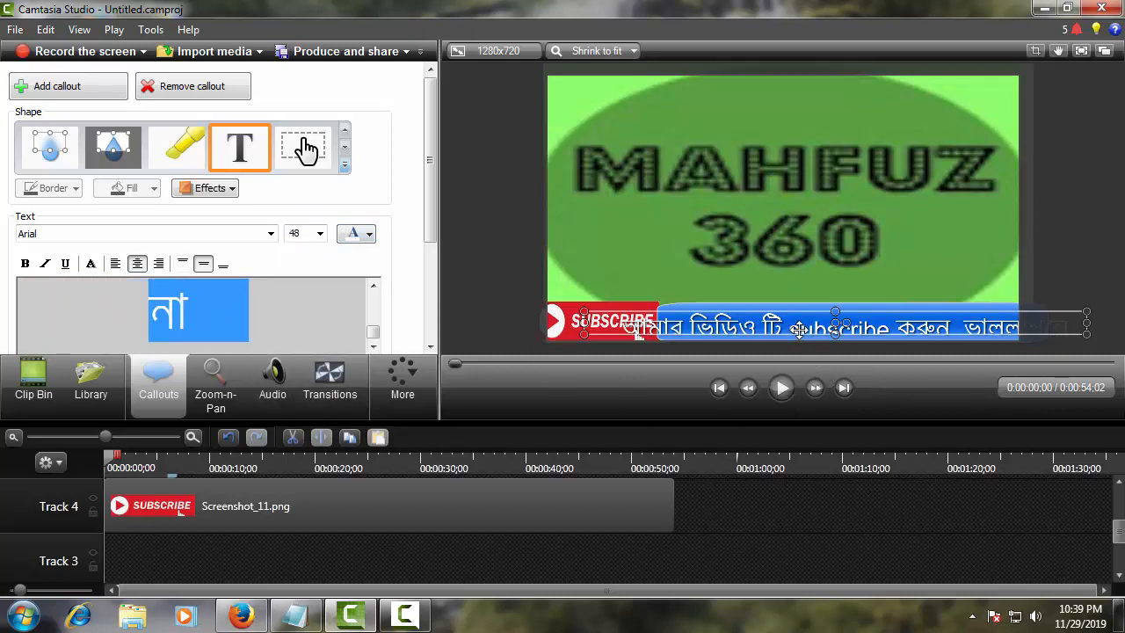
drag(799, 330, 850, 332)
drag(848, 287, 859, 237)
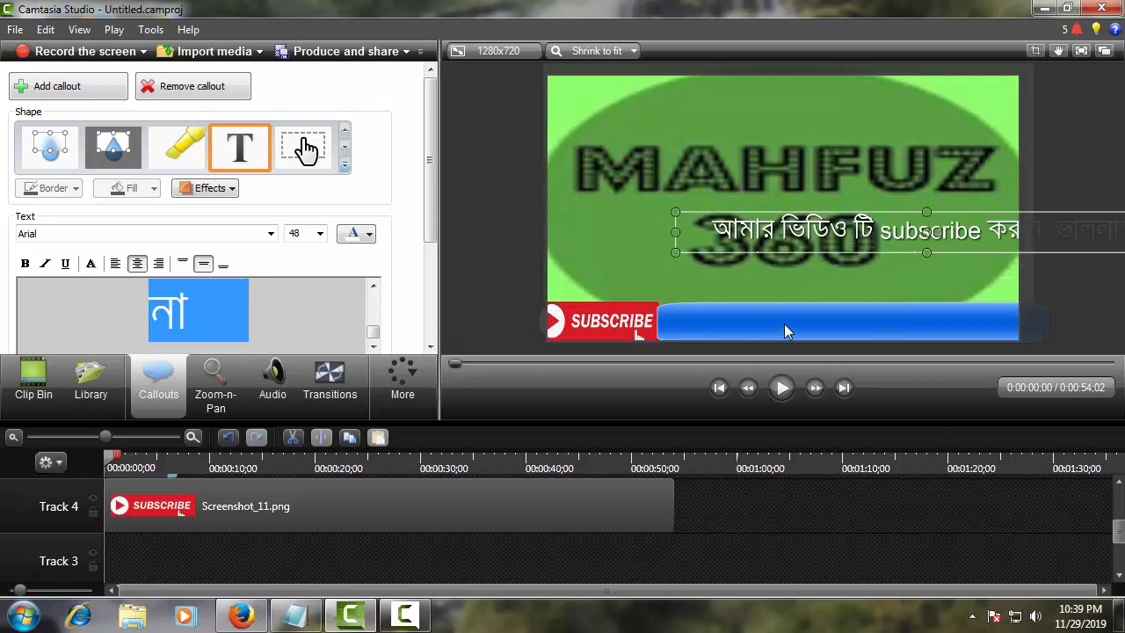
- Move the blue rectangle's clip to the start of Track 2 and extend it to the end of the 360.png clip
mouse_move(784, 331)
mouse_down()
mouse_move(811, 322)
mouse_move(692, 325)
mouse_move(794, 322)
mouse_move(782, 325)
mouse_up()
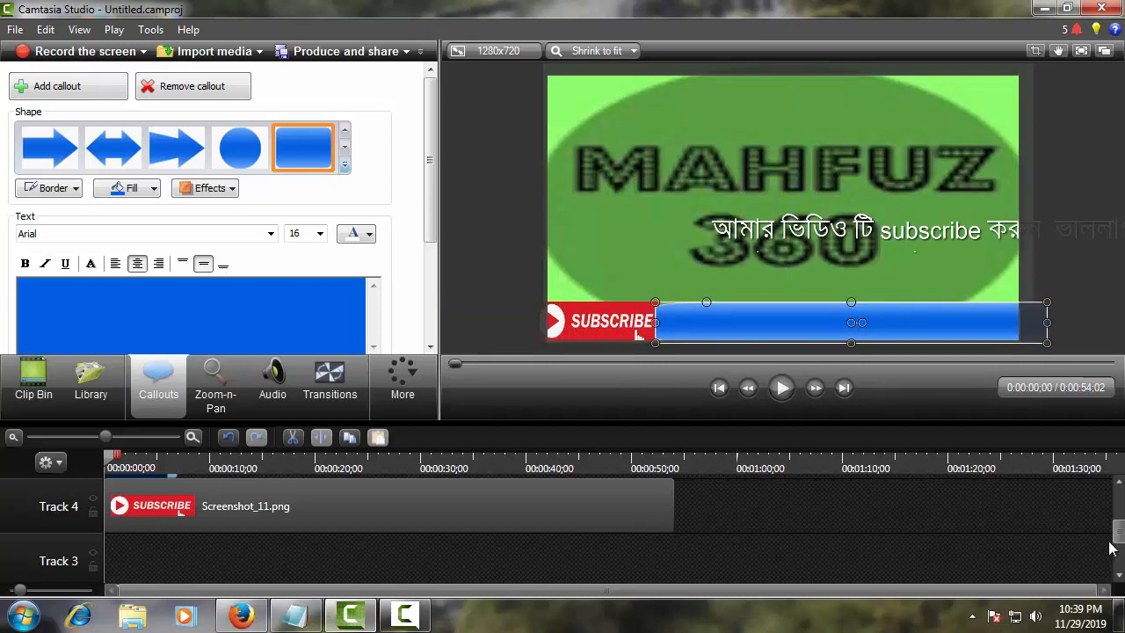
drag(1118, 533, 1118, 499)
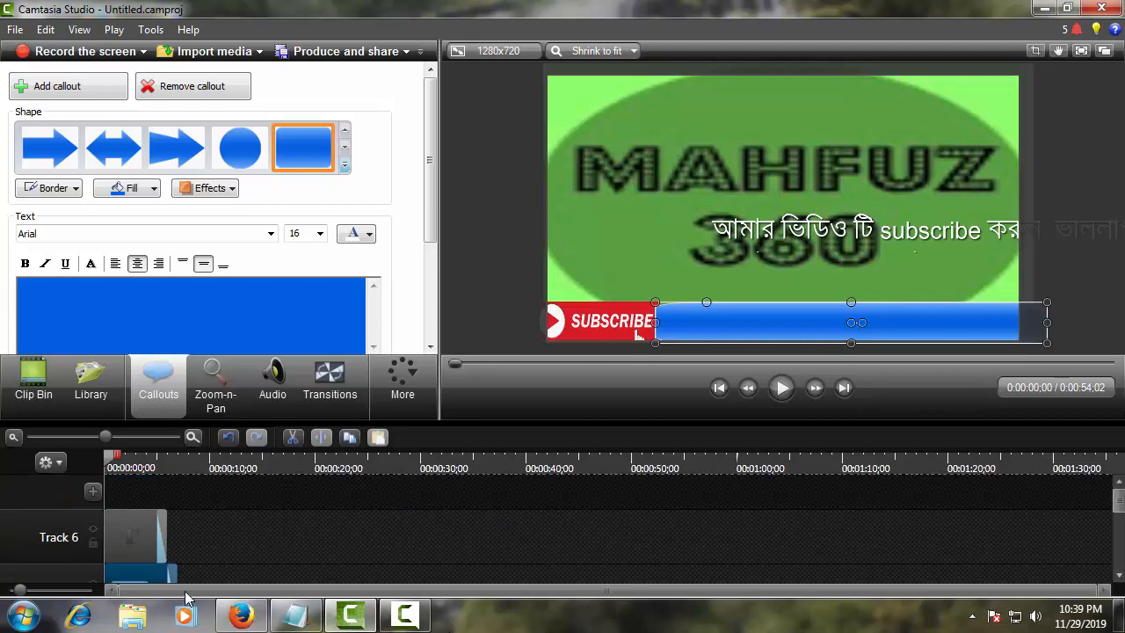
drag(152, 576, 484, 573)
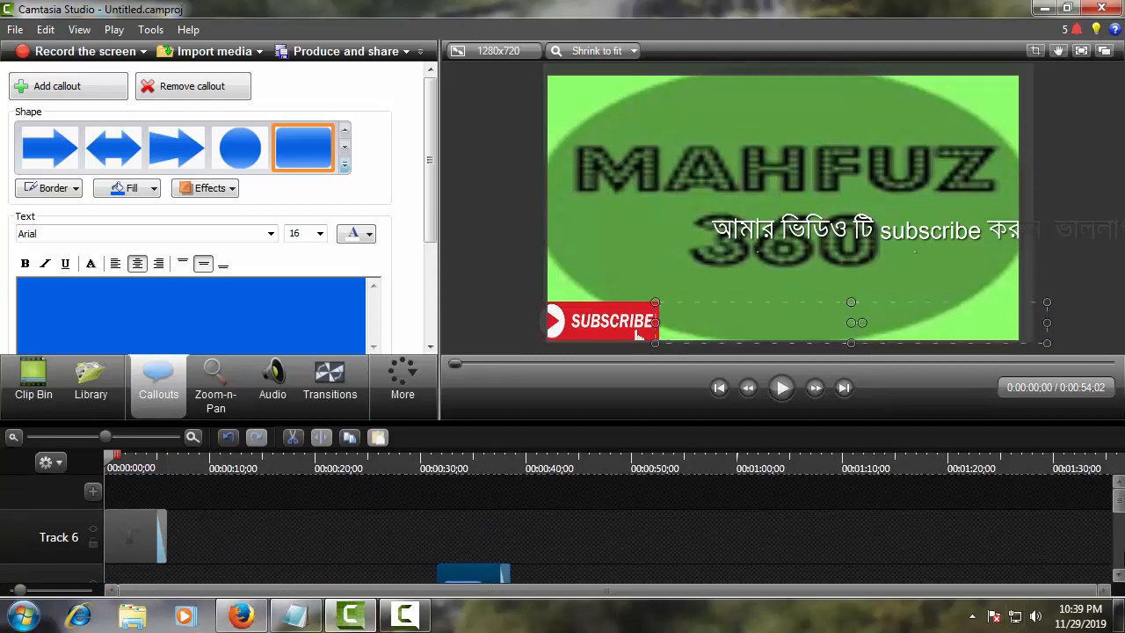
scroll(577, 516, down, 2)
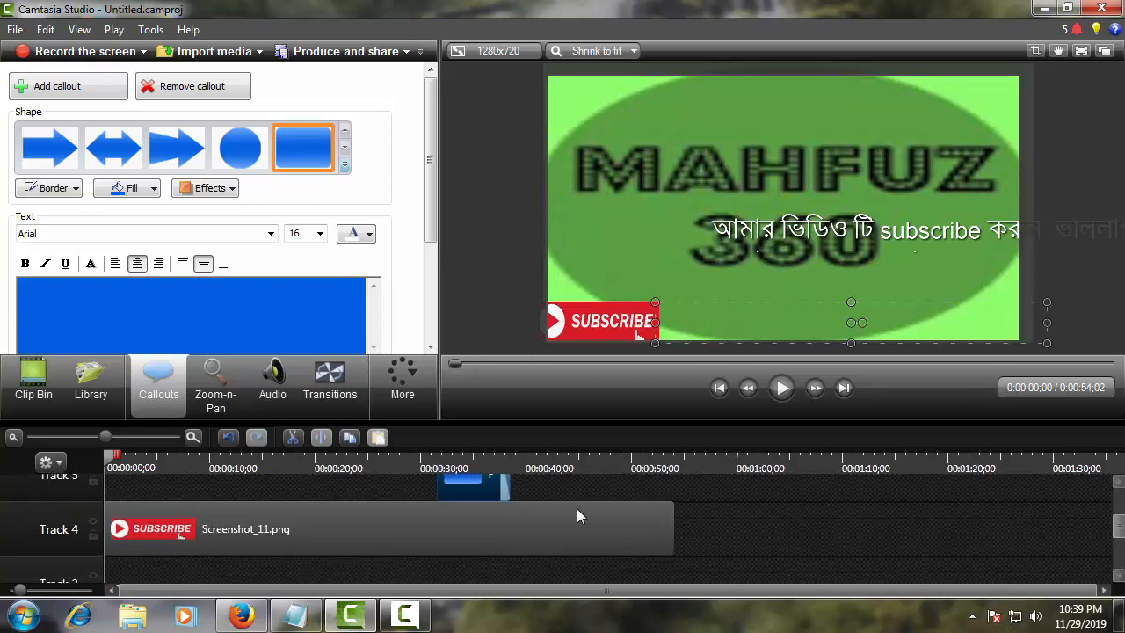
drag(451, 485, 126, 563)
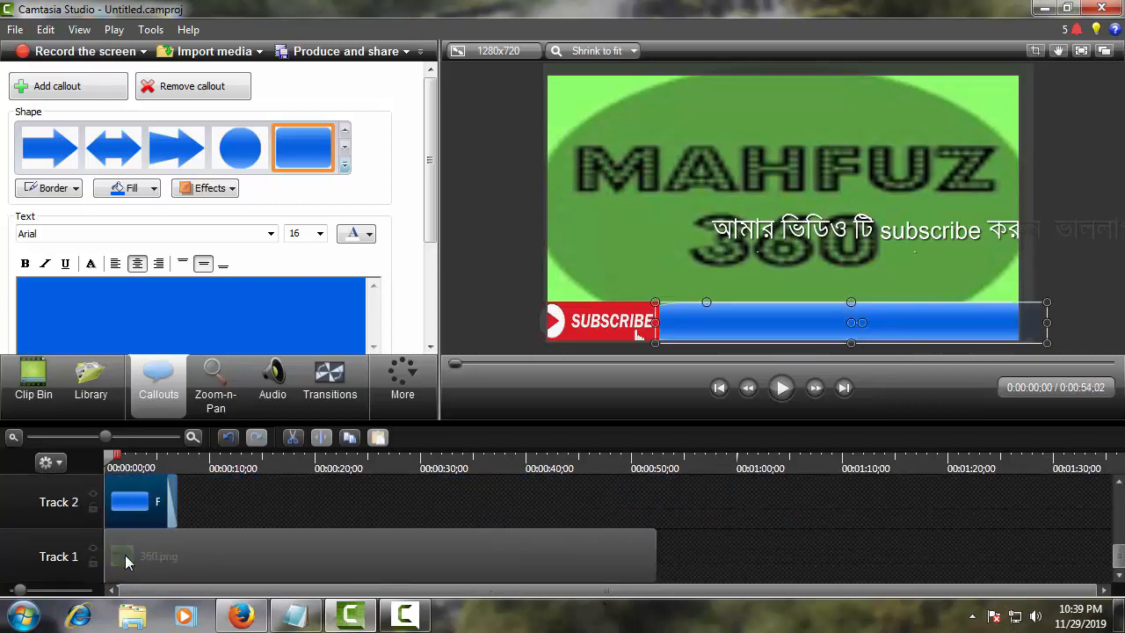
drag(178, 506, 653, 522)
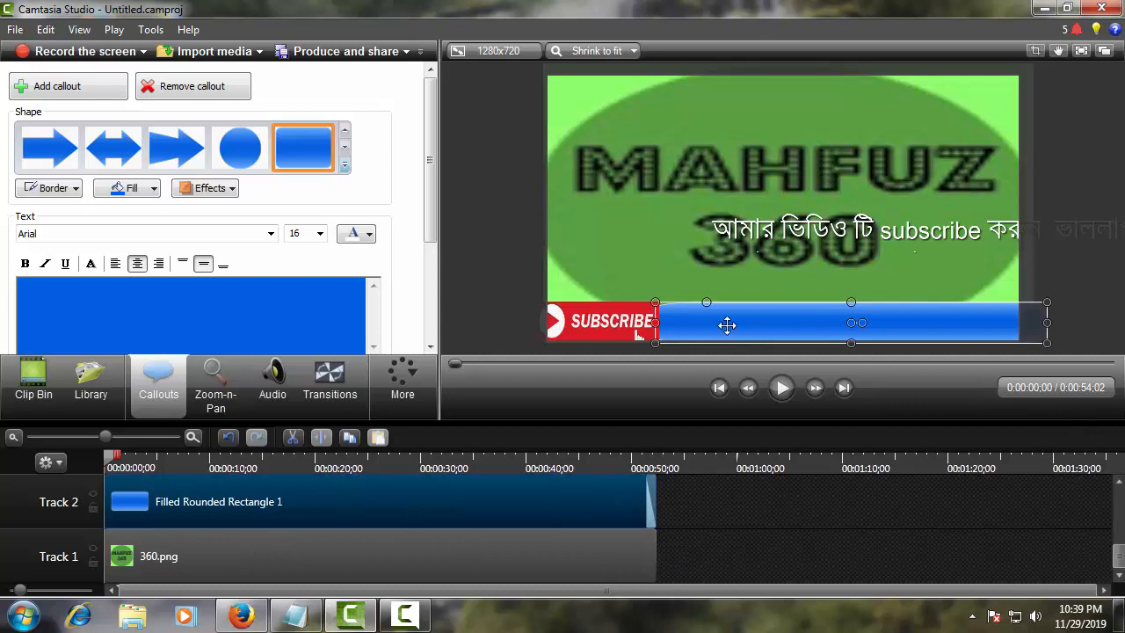
mouse_move(727, 326)
mouse_down()
mouse_move(686, 330)
mouse_move(805, 327)
mouse_move(729, 325)
mouse_up()
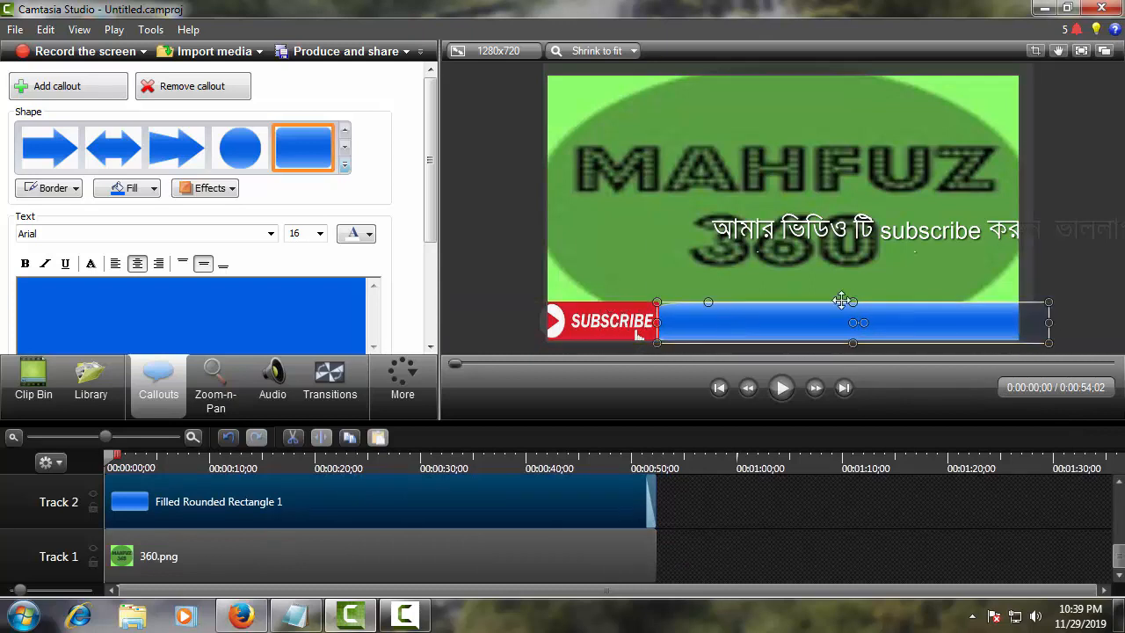
- Bring the text callout closer to the banner and relocate its clip from Track 6 to the start of Track 3
click(870, 230)
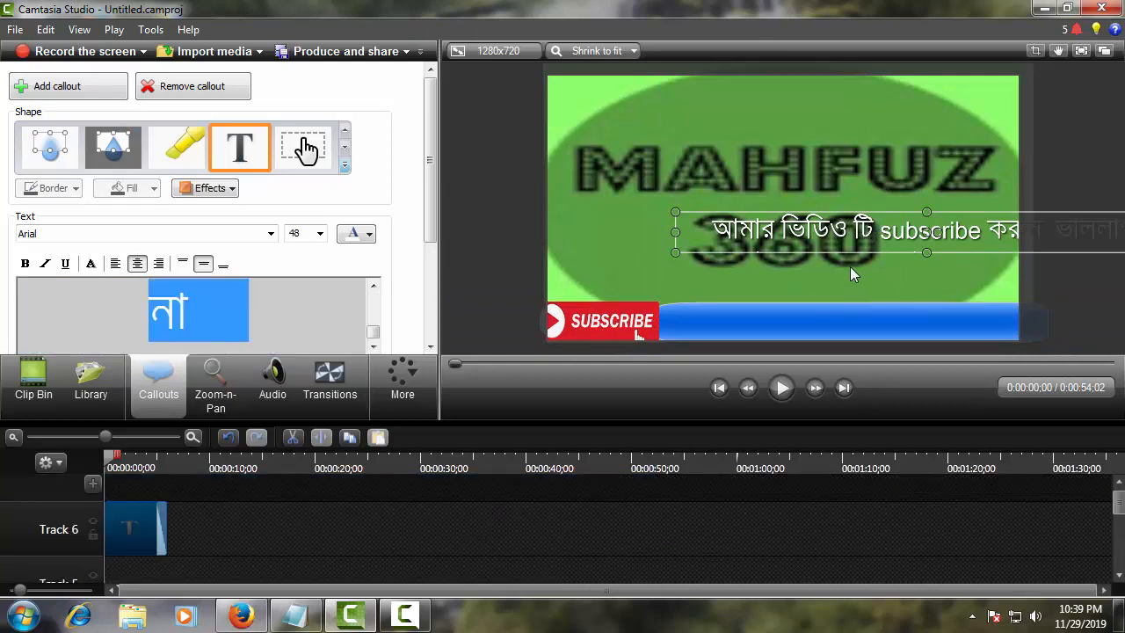
drag(825, 230, 794, 270)
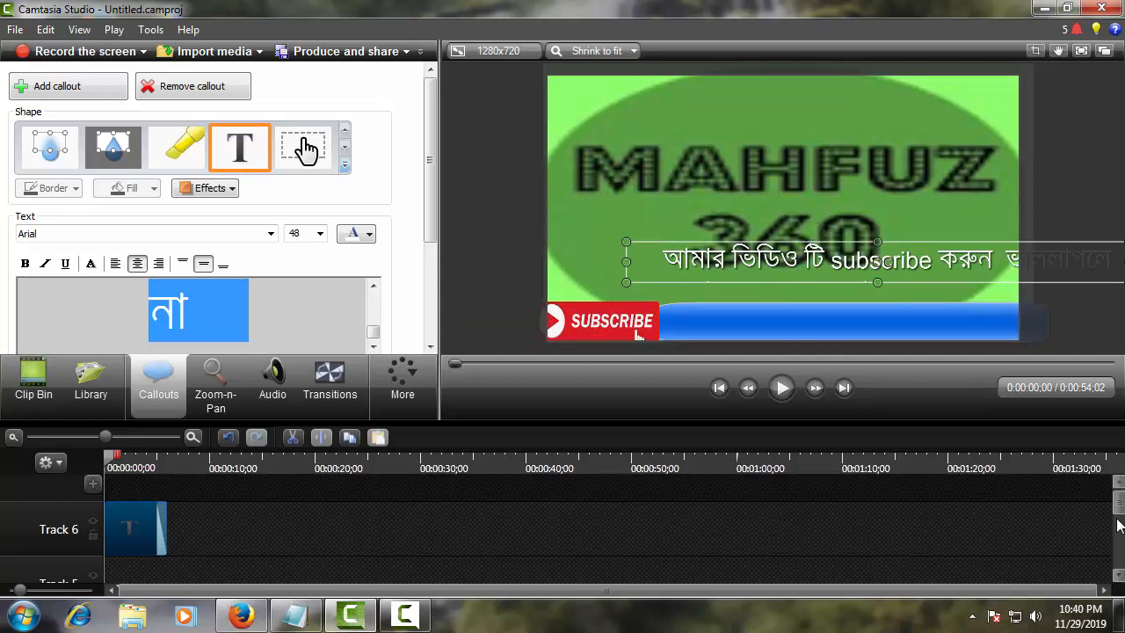
drag(1119, 502, 1114, 540)
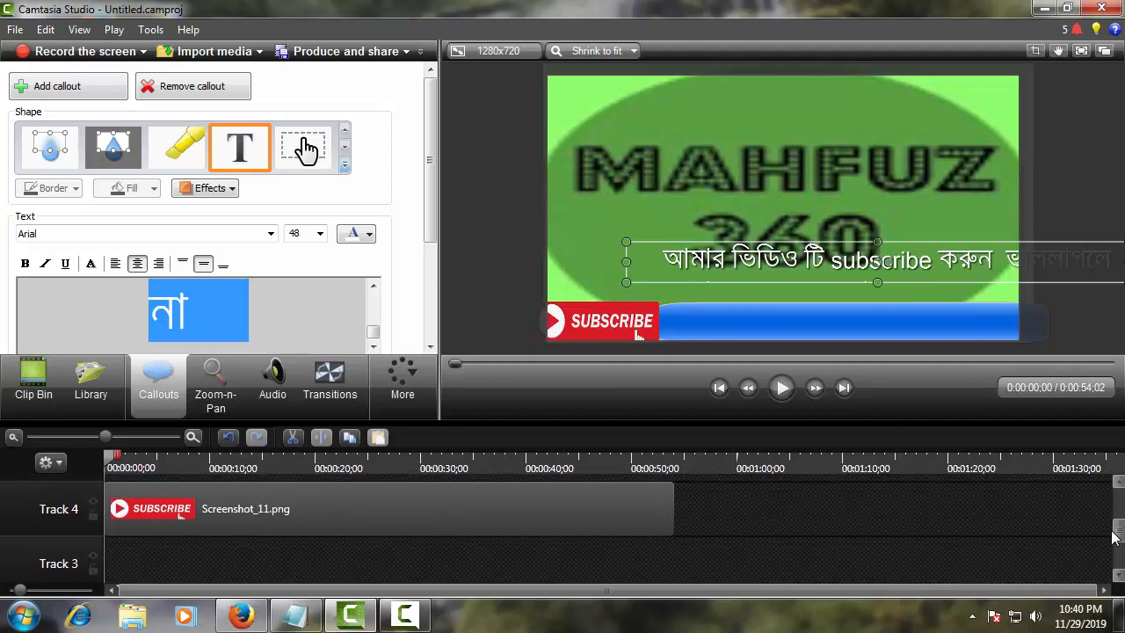
drag(1114, 538, 1122, 500)
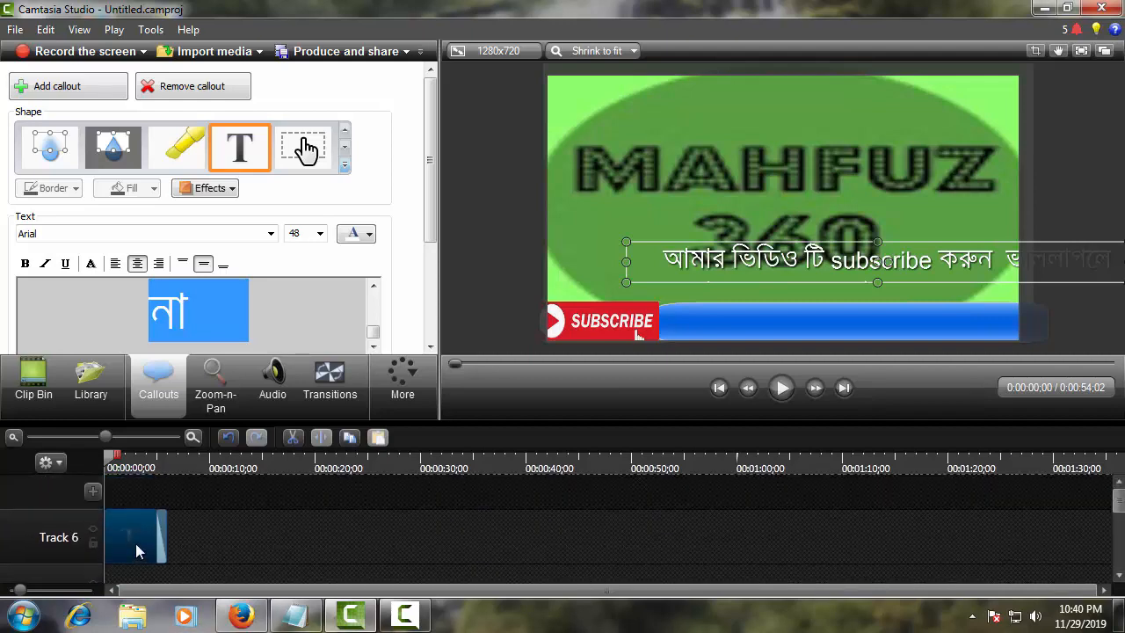
drag(135, 543, 844, 529)
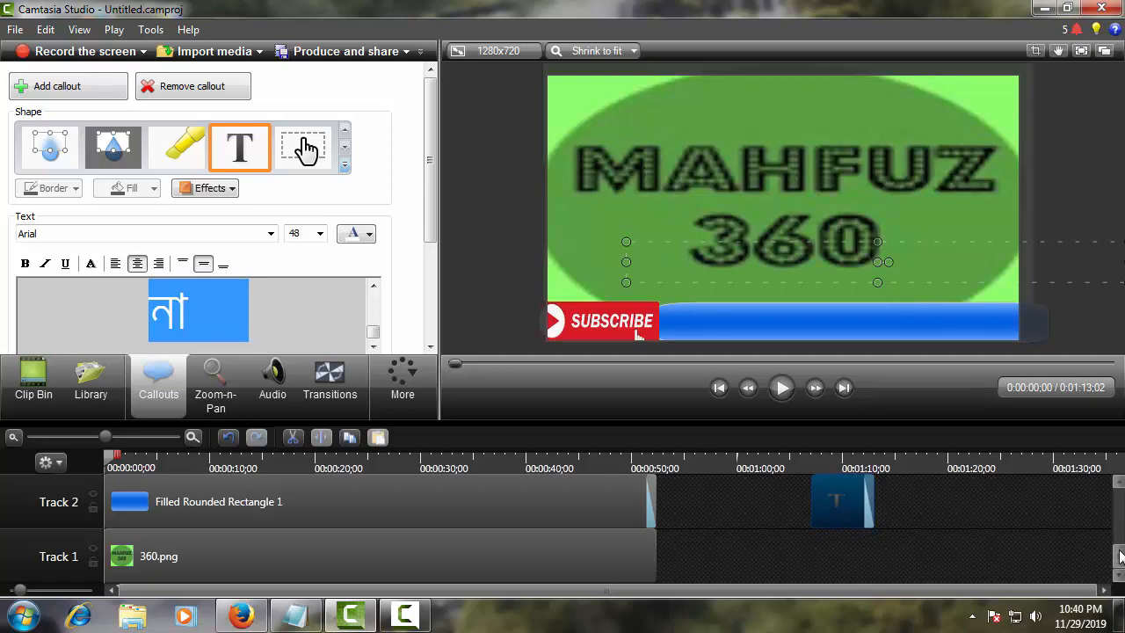
drag(1119, 556, 1119, 544)
drag(853, 559, 98, 487)
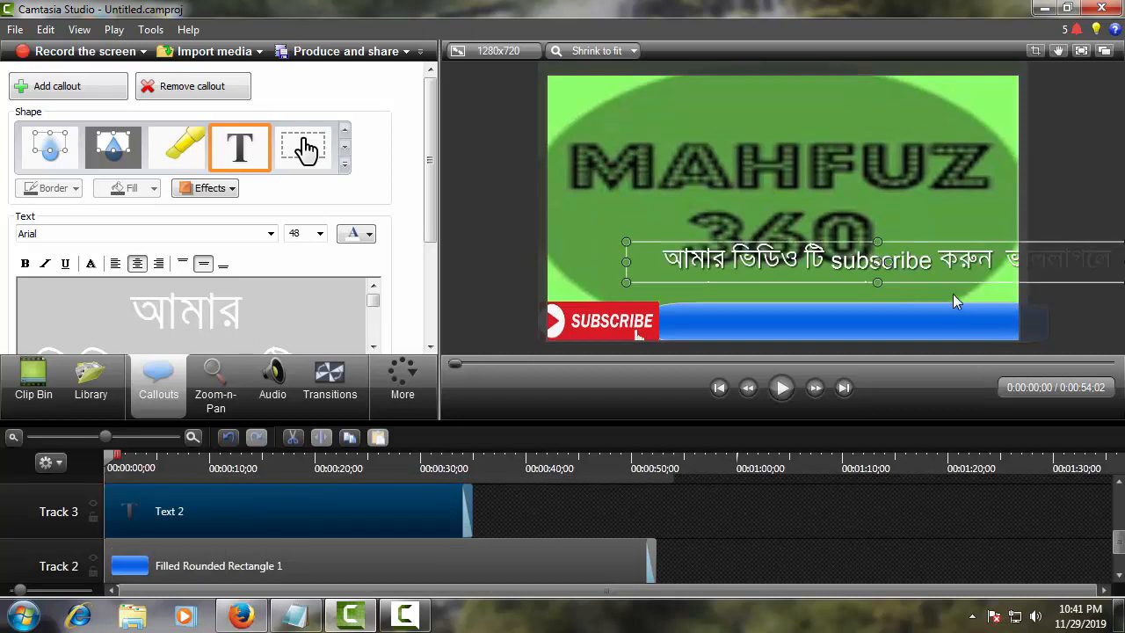
- Position the scrolling text over the blue banner and extend its Track 3 clip to the end of the banner clip
drag(885, 263, 900, 325)
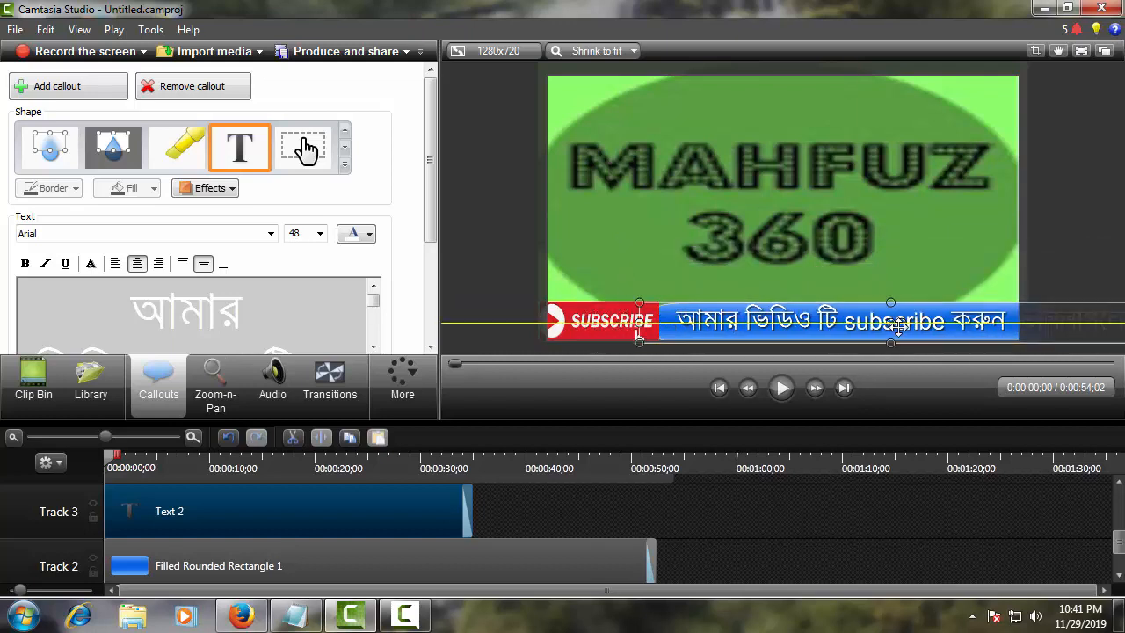
drag(473, 510, 654, 509)
click(894, 508)
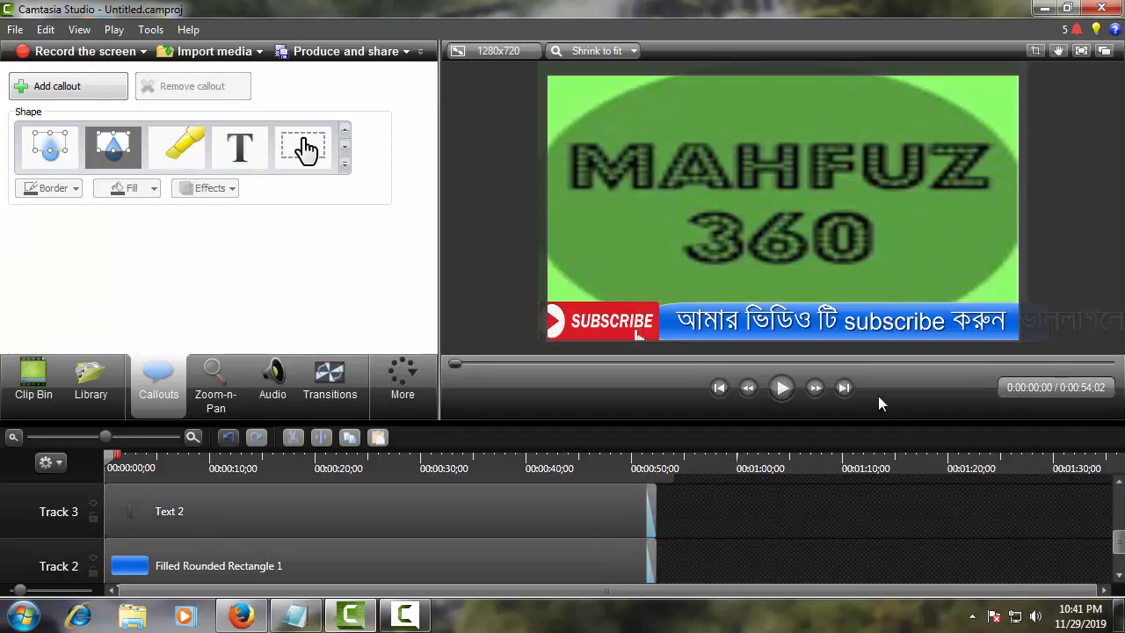
- Color only the word "subscribe" in the text callout red
click(826, 324)
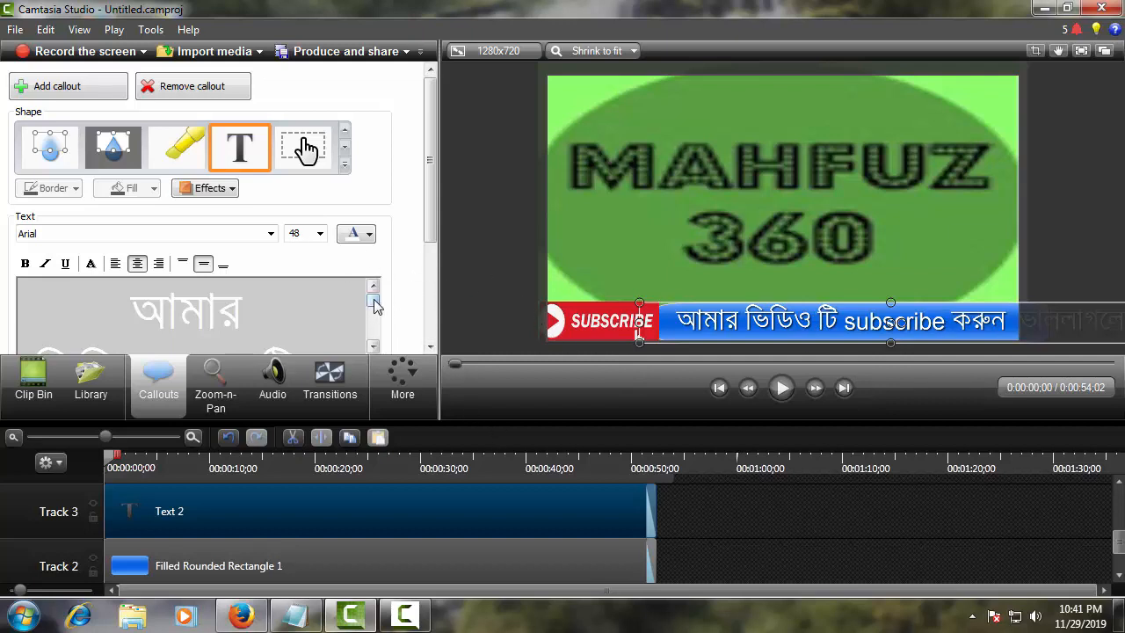
drag(374, 304, 72, 325)
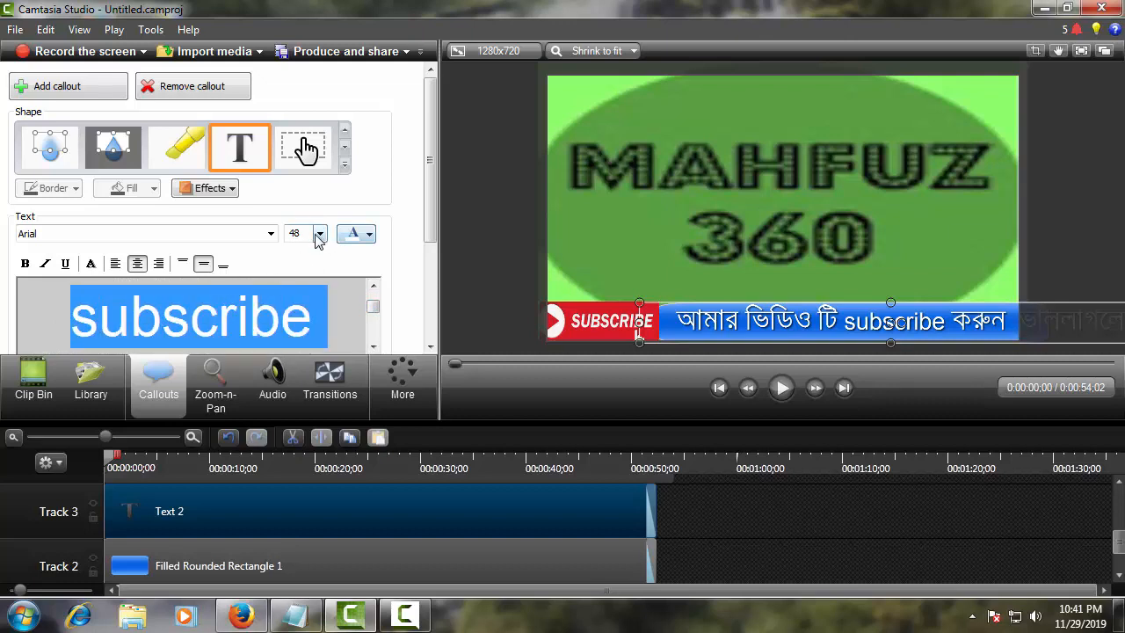
click(368, 237)
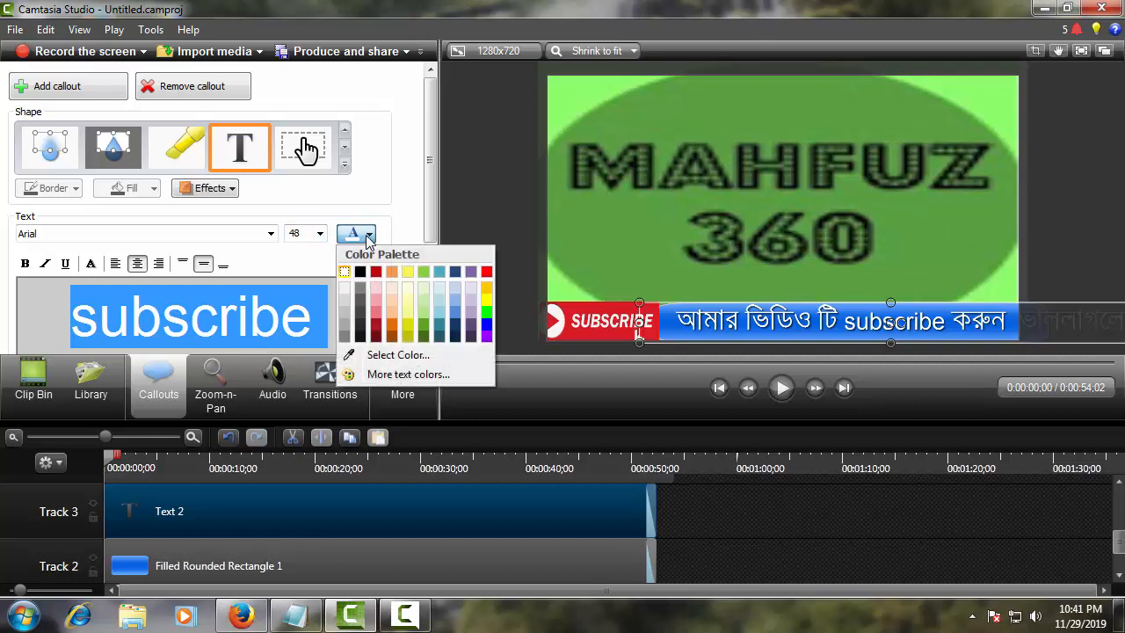
click(487, 272)
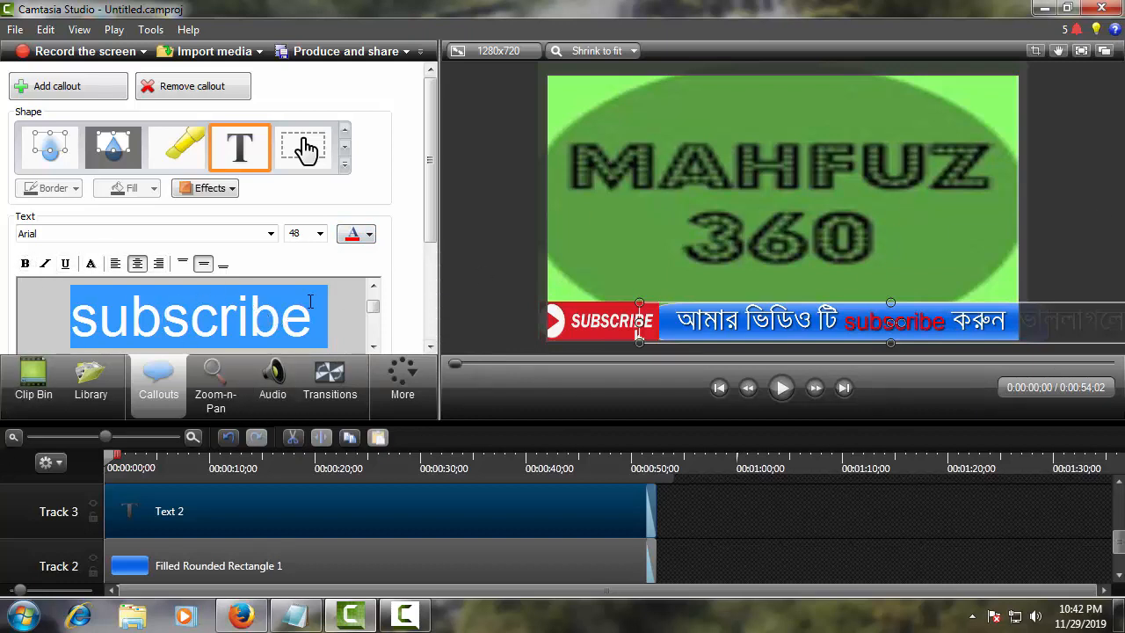
scroll(430, 234, down, 2)
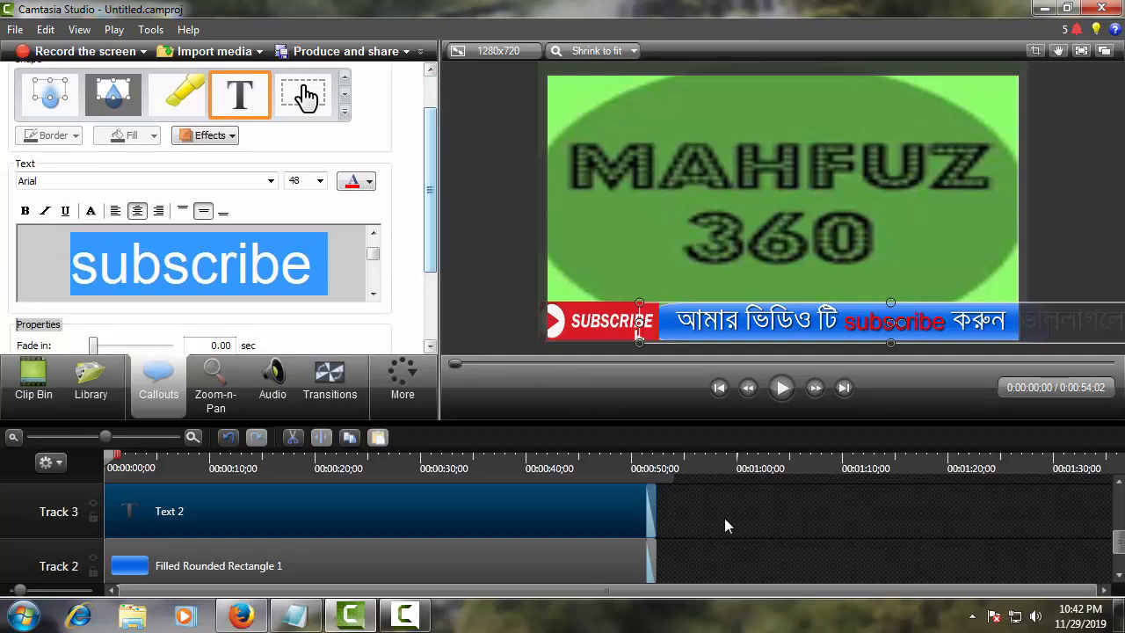
- Open the Visual Properties for the scrolling text's clip on Track 3
click(764, 522)
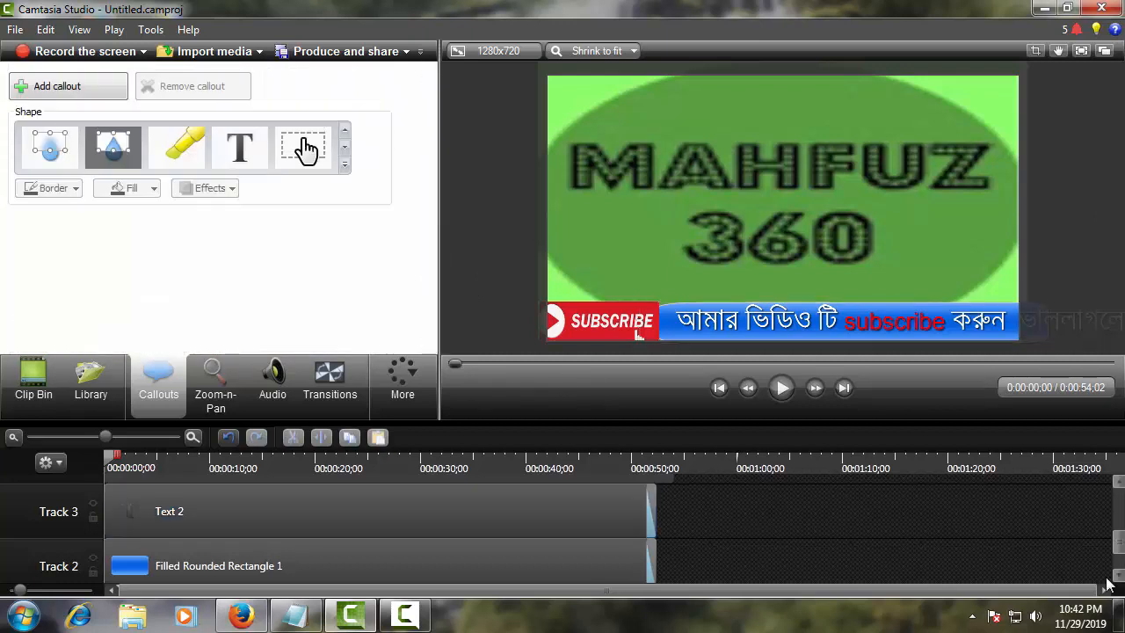
mouse_move(1120, 549)
mouse_down()
mouse_move(1120, 517)
mouse_move(1116, 560)
mouse_move(1120, 538)
mouse_move(1122, 549)
mouse_up()
click(407, 398)
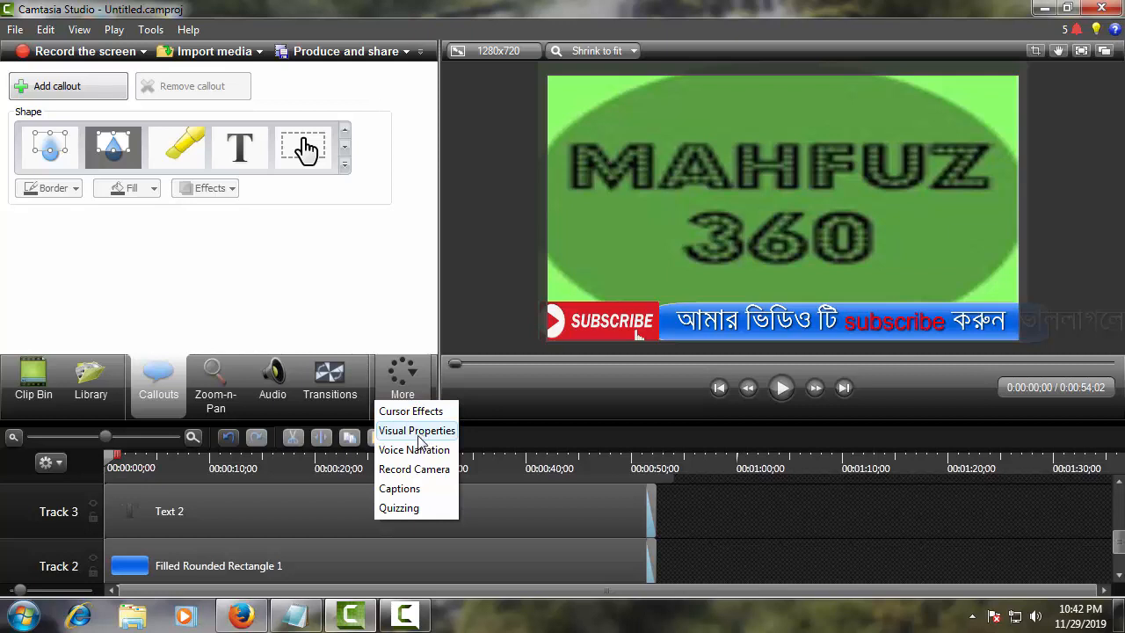
click(422, 431)
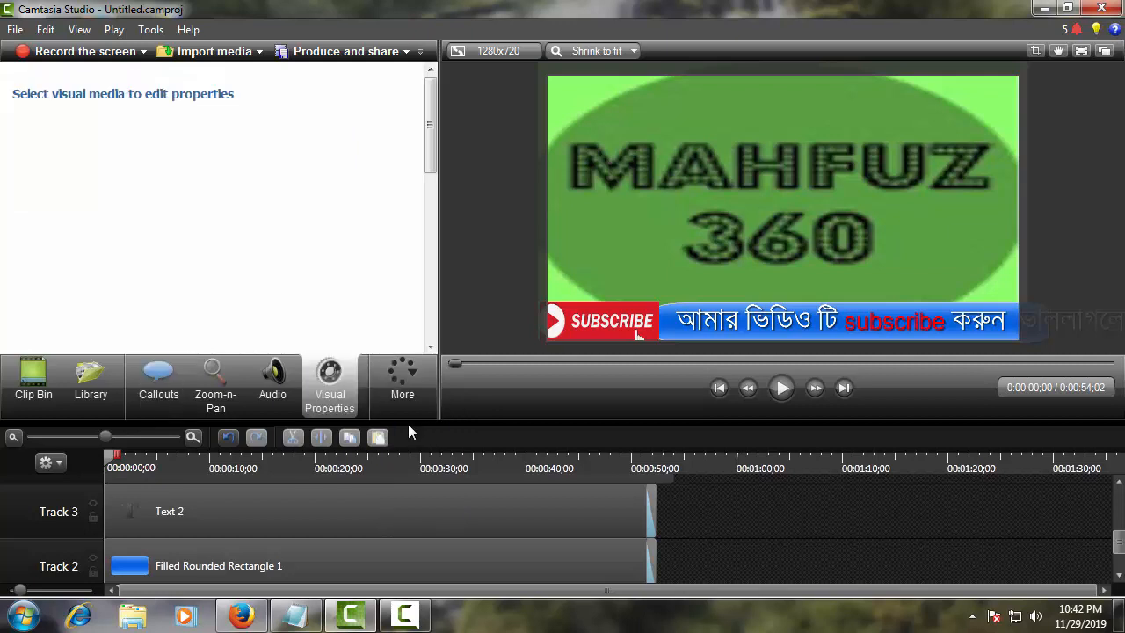
click(395, 412)
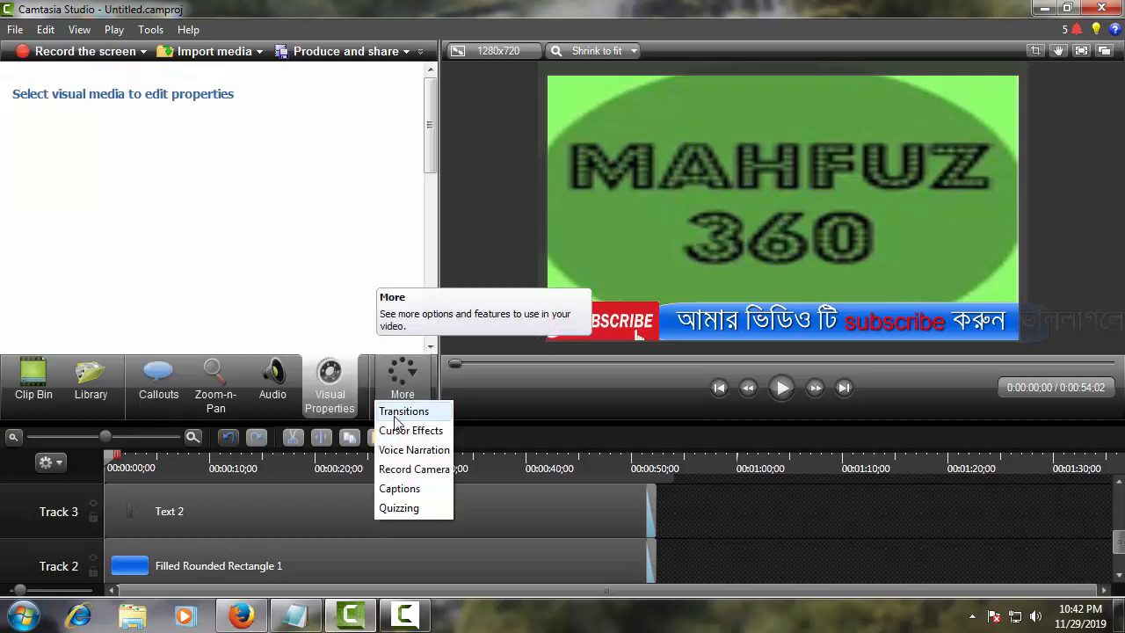
click(394, 414)
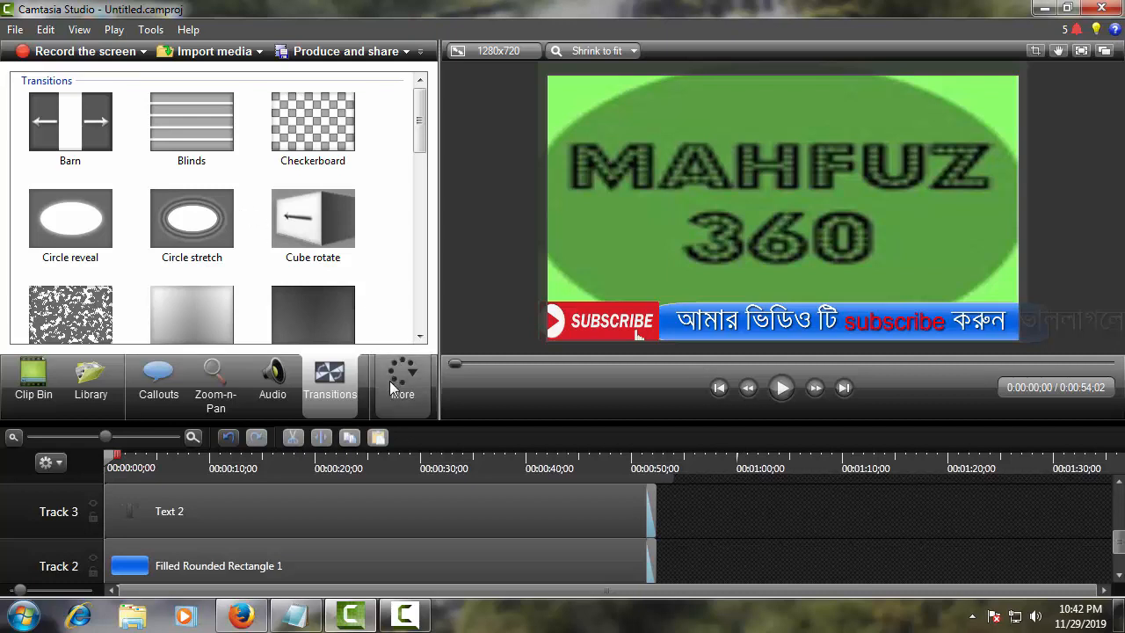
click(390, 387)
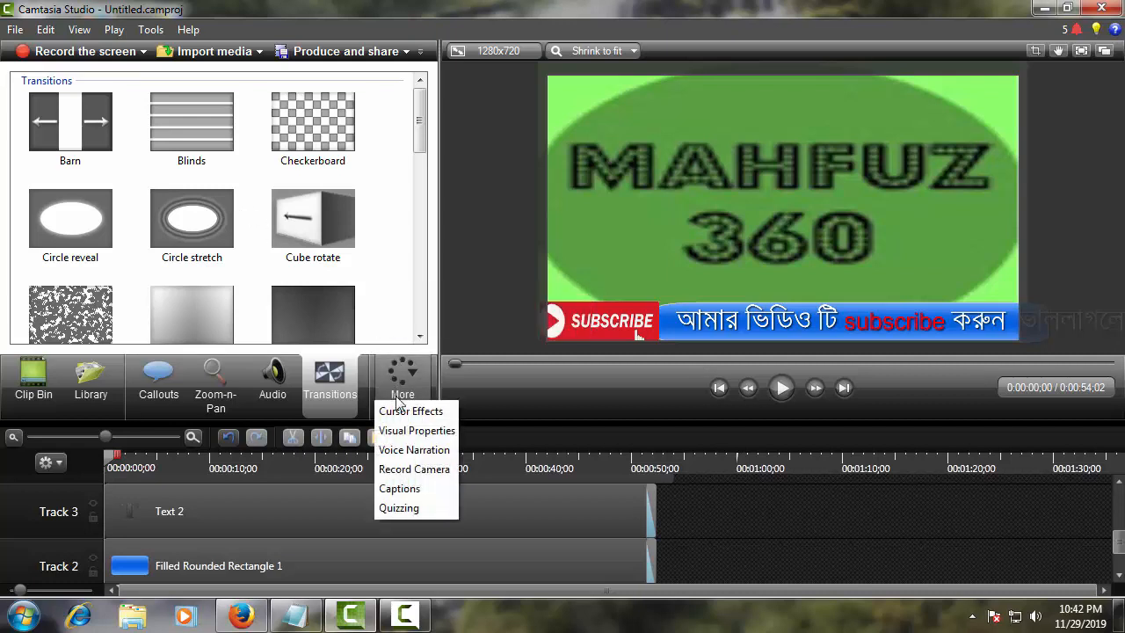
click(417, 430)
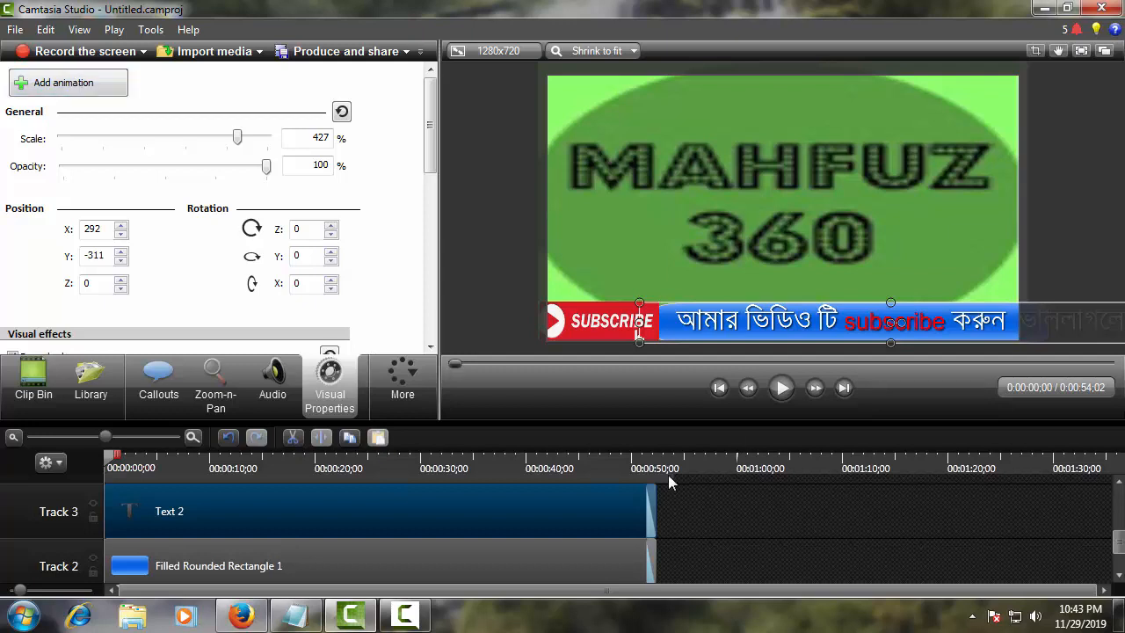
- Move the text callout just beyond the banner's right end, about X 1239, Y -321, and add an animation at the clip's start
click(225, 438)
drag(703, 326, 1042, 329)
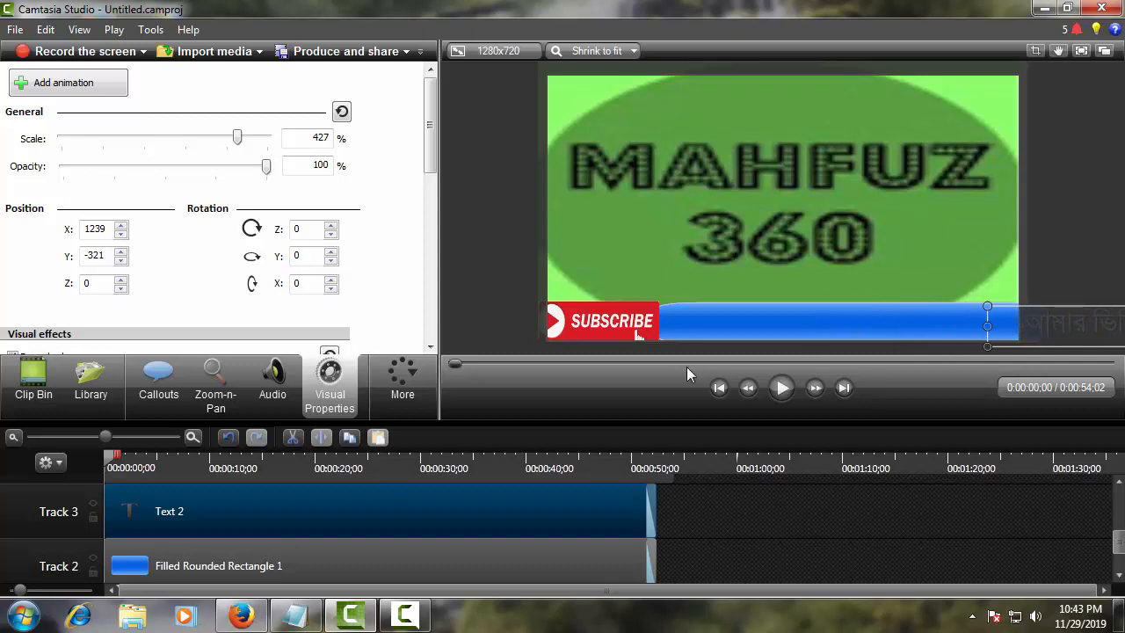
click(69, 88)
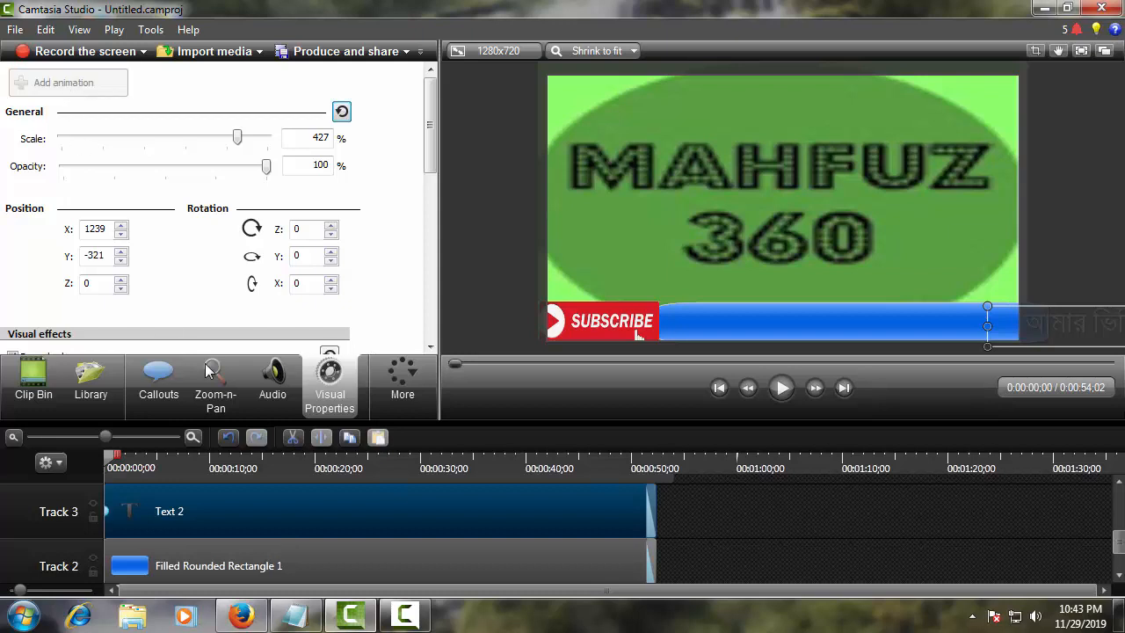
- For the animation's end state, enlarge the text to 759% and move it left behind the Subscribe image, about X -1529, Y -328
drag(989, 324, 797, 324)
drag(882, 323, 442, 327)
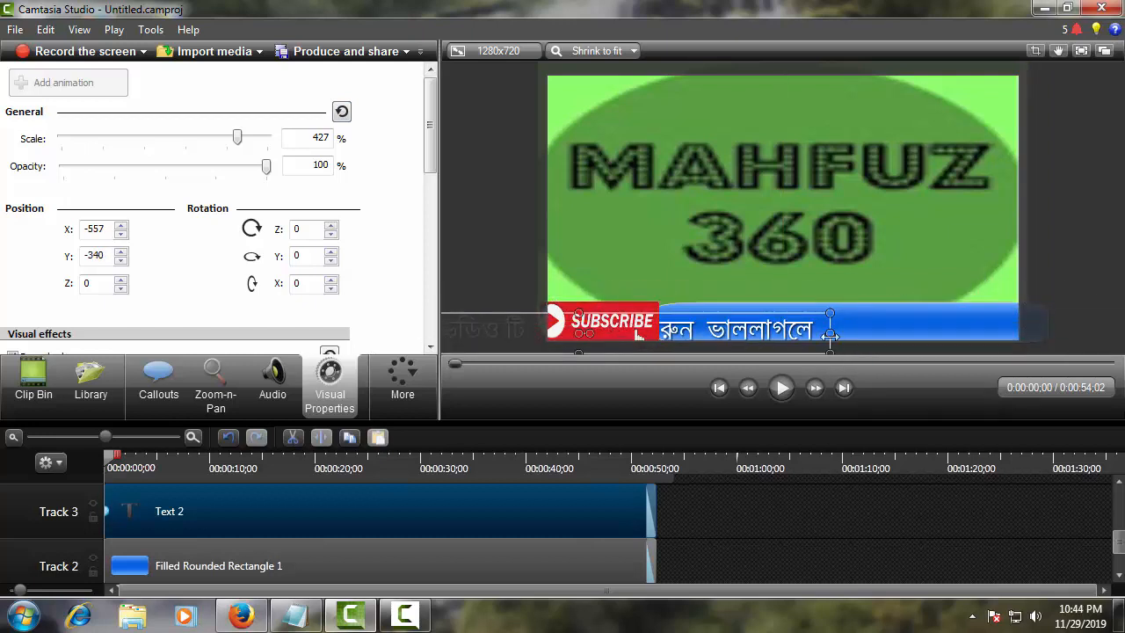
drag(846, 332, 1034, 333)
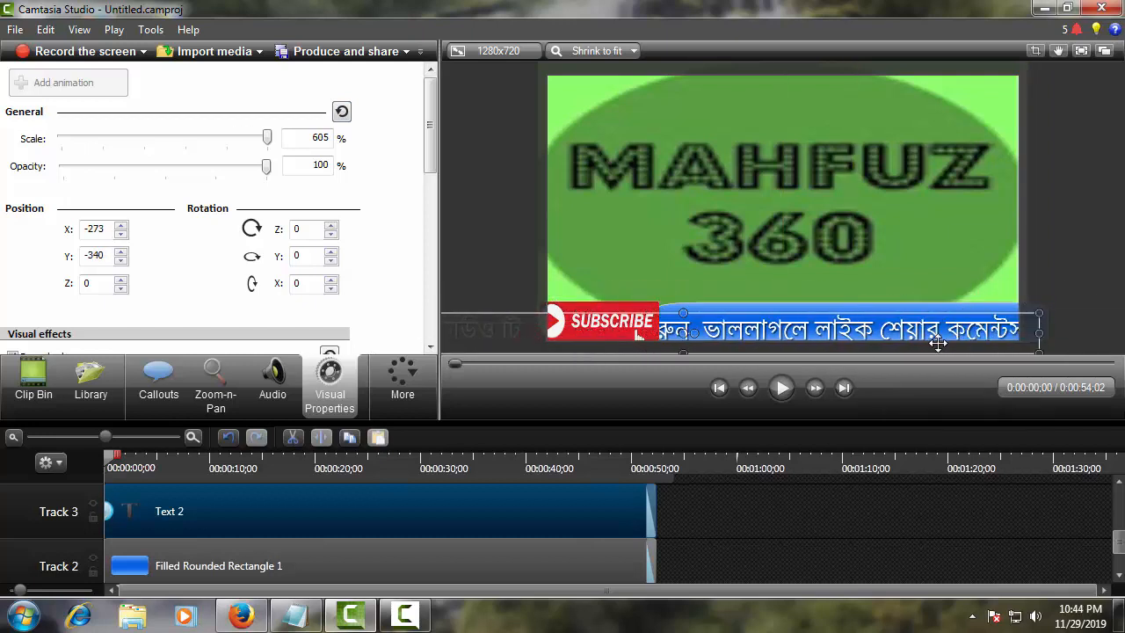
drag(813, 332, 982, 326)
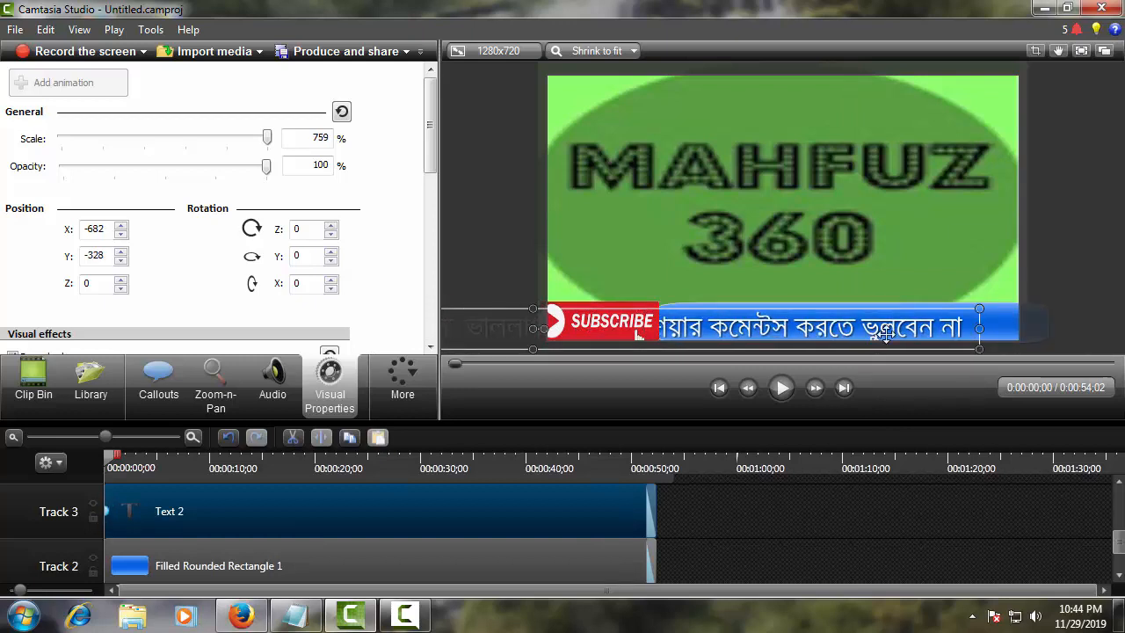
drag(876, 328, 579, 329)
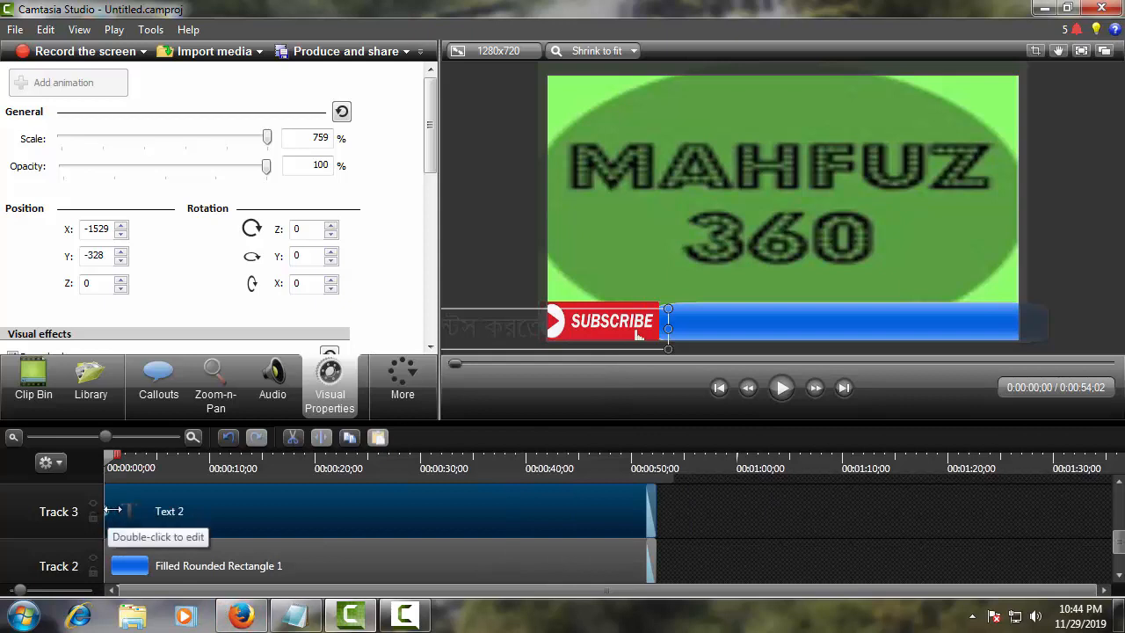
- Stretch the text's animation from the start to the end of its Track 3 clip
click(170, 508)
drag(123, 520, 758, 485)
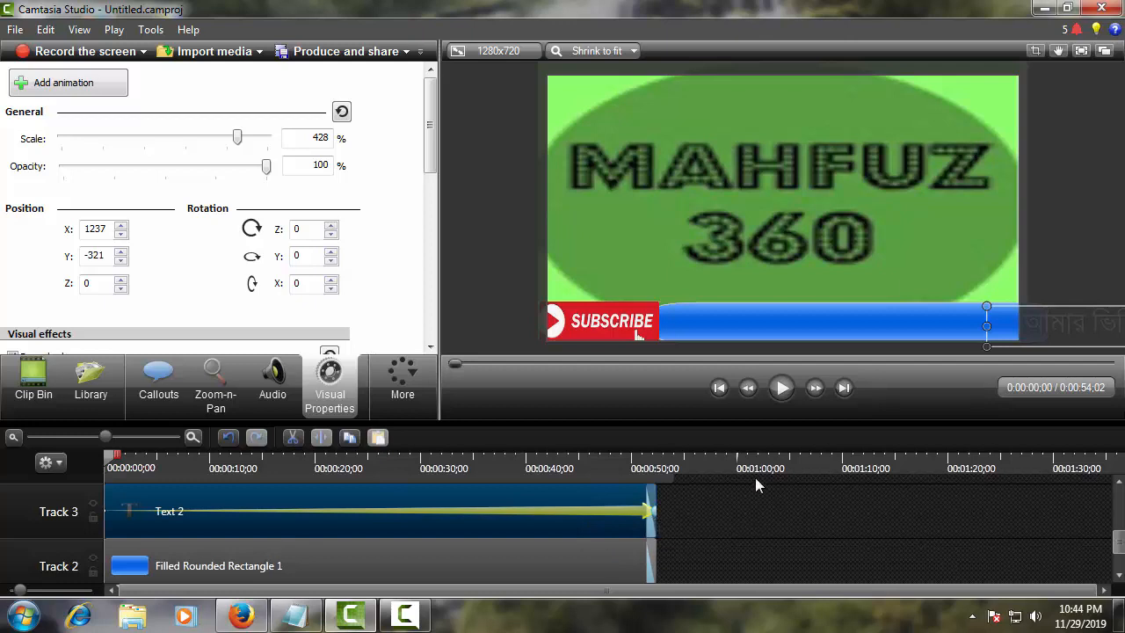
click(741, 534)
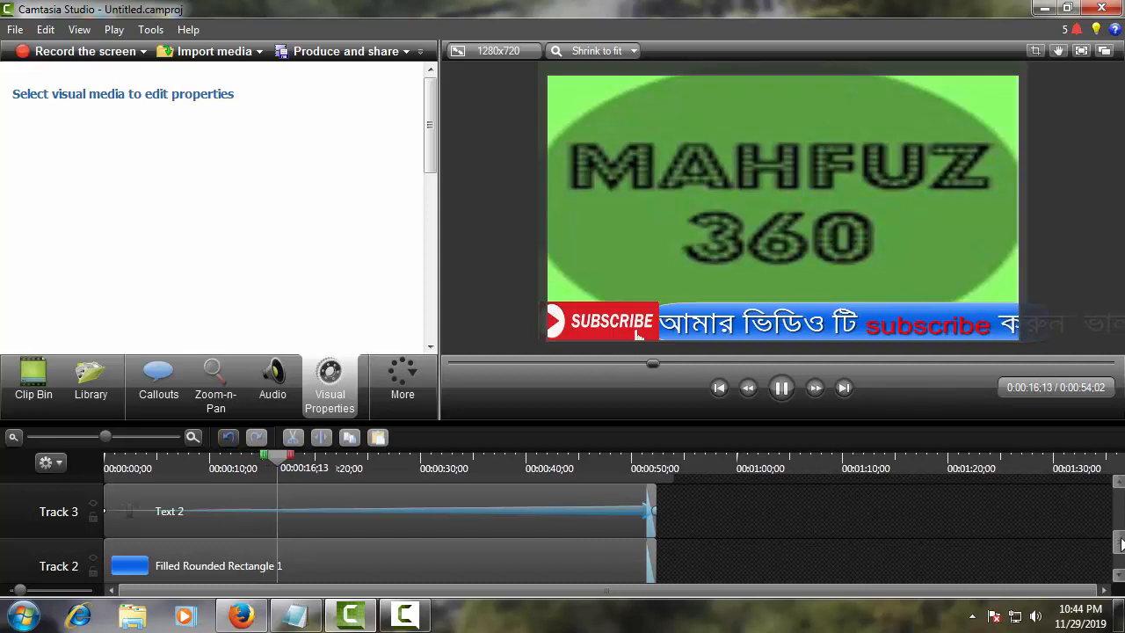
- Shorten the Screenshot_11.png clip on Track 4 so that it ends close to the end of the text clip
click(1121, 512)
click(1120, 505)
drag(1119, 503, 1112, 528)
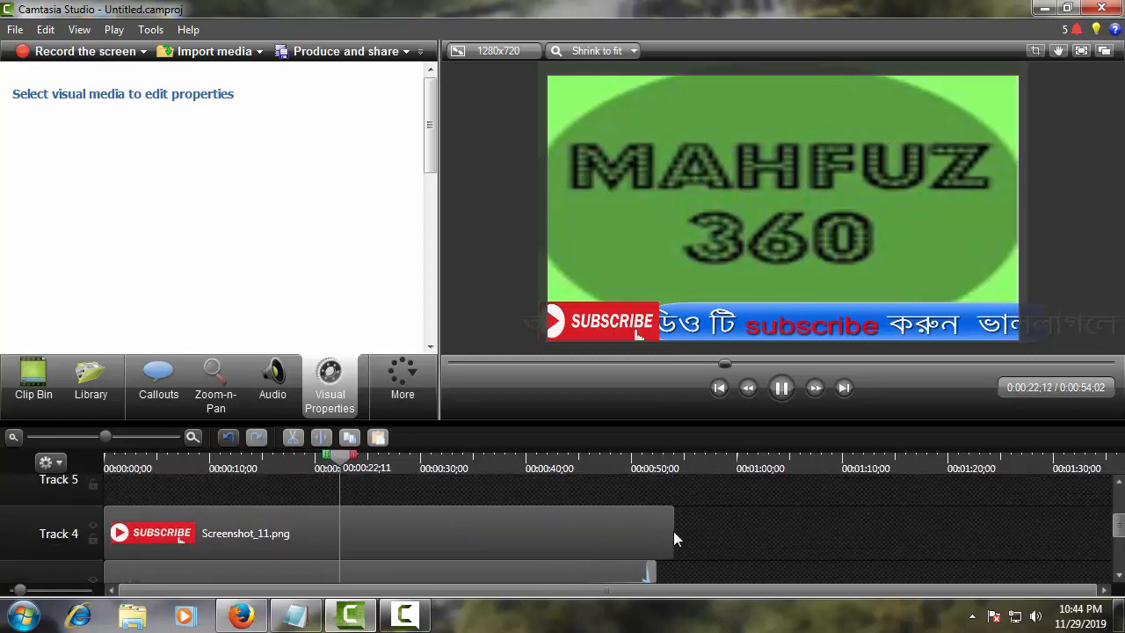
drag(667, 531, 622, 531)
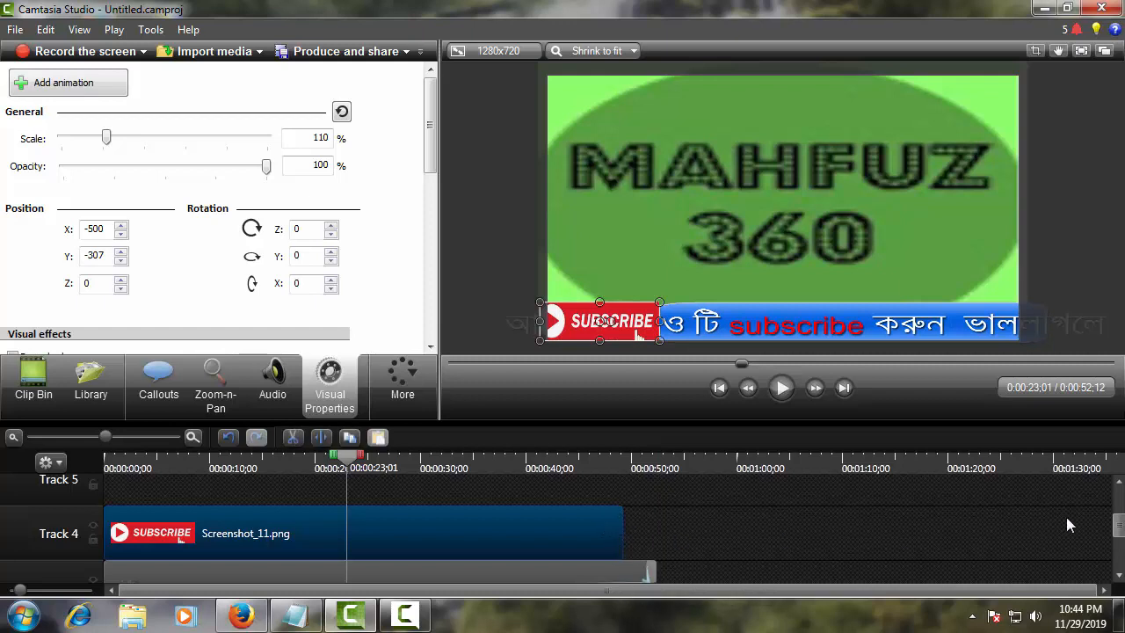
click(1116, 559)
drag(1117, 559, 1115, 547)
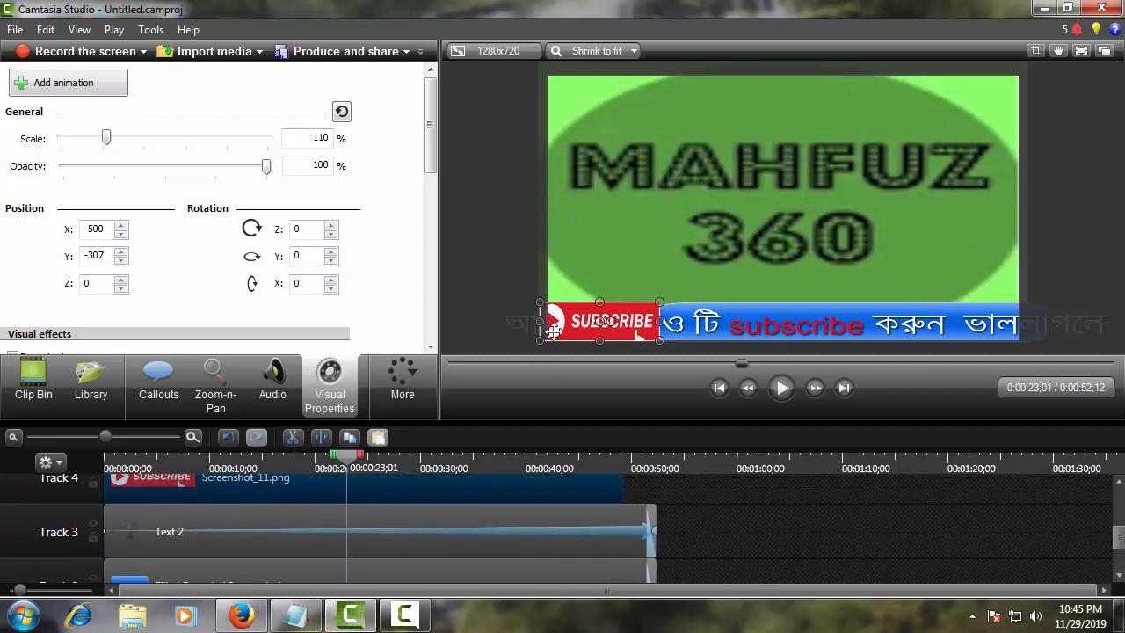
drag(1119, 546, 1109, 535)
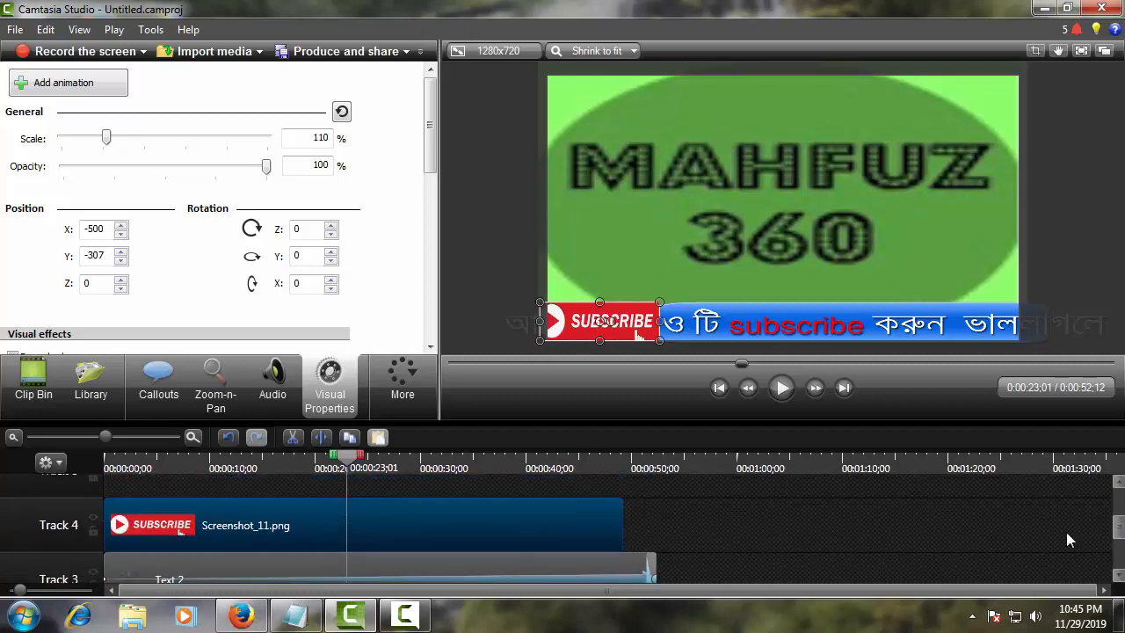
click(911, 551)
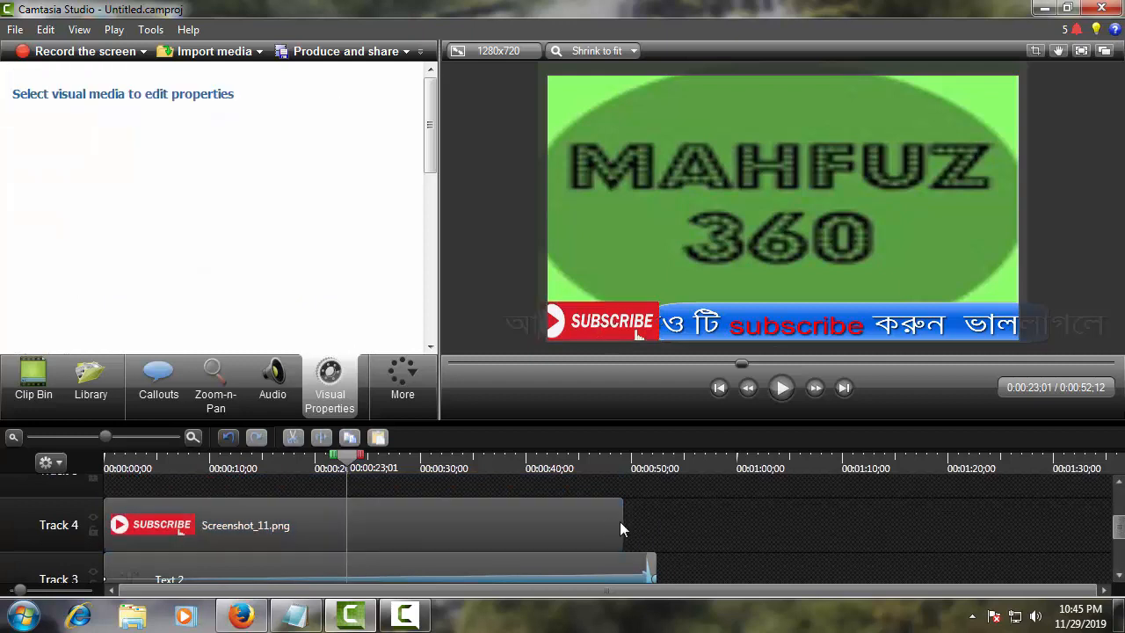
drag(621, 524, 656, 524)
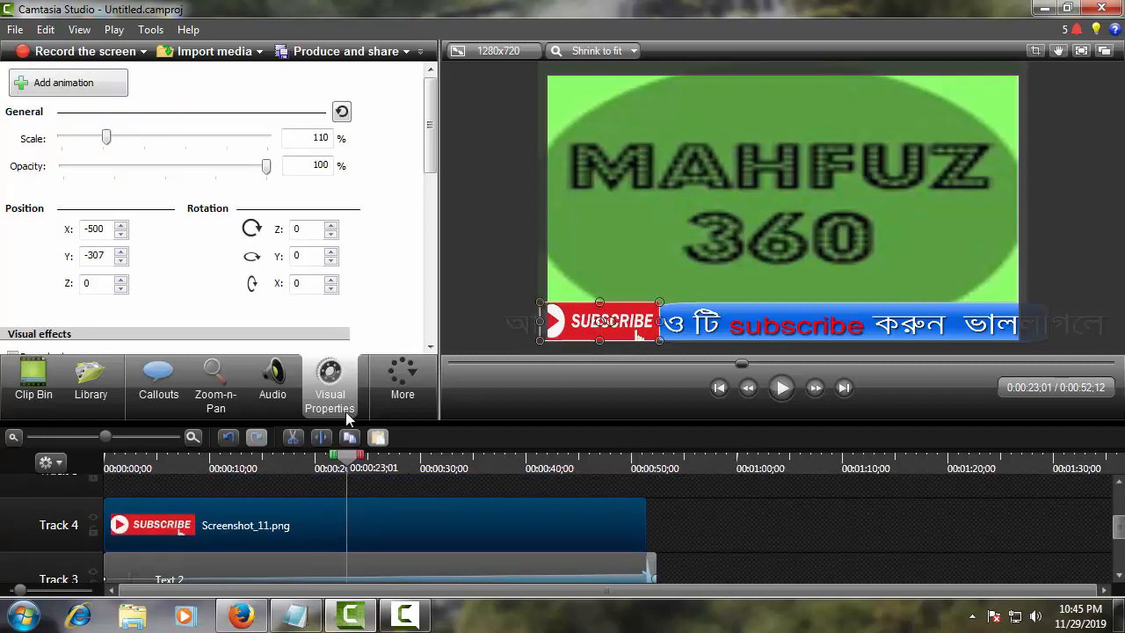
- Try the Checkerboard transition at the start of the Screenshot_11.png clip on Track 4 and apply it to the clip's end
click(392, 393)
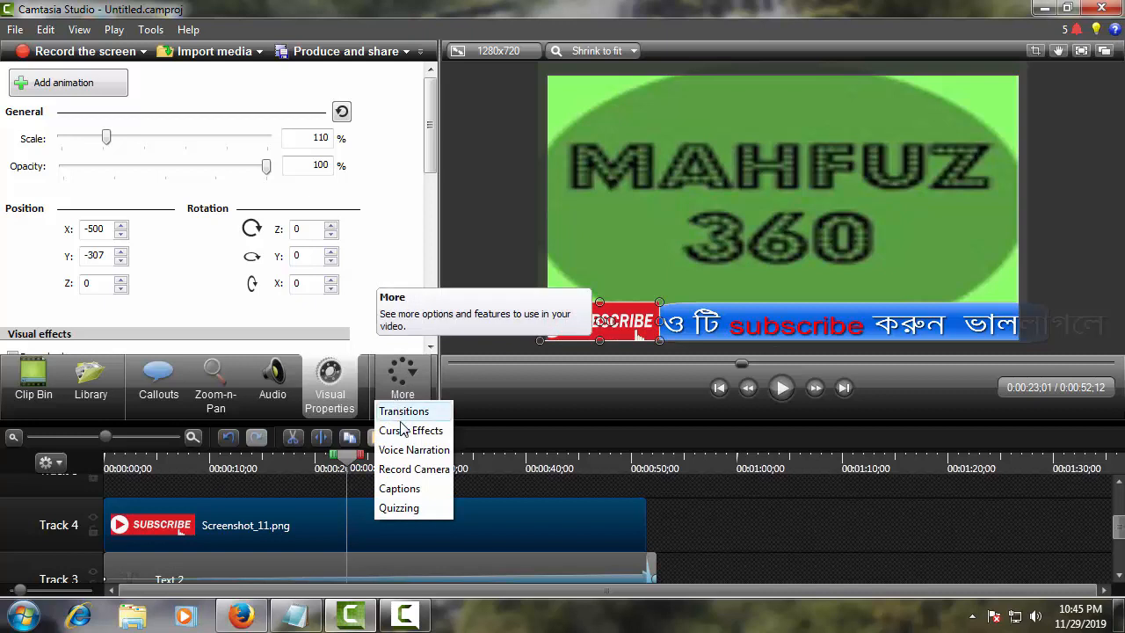
click(401, 413)
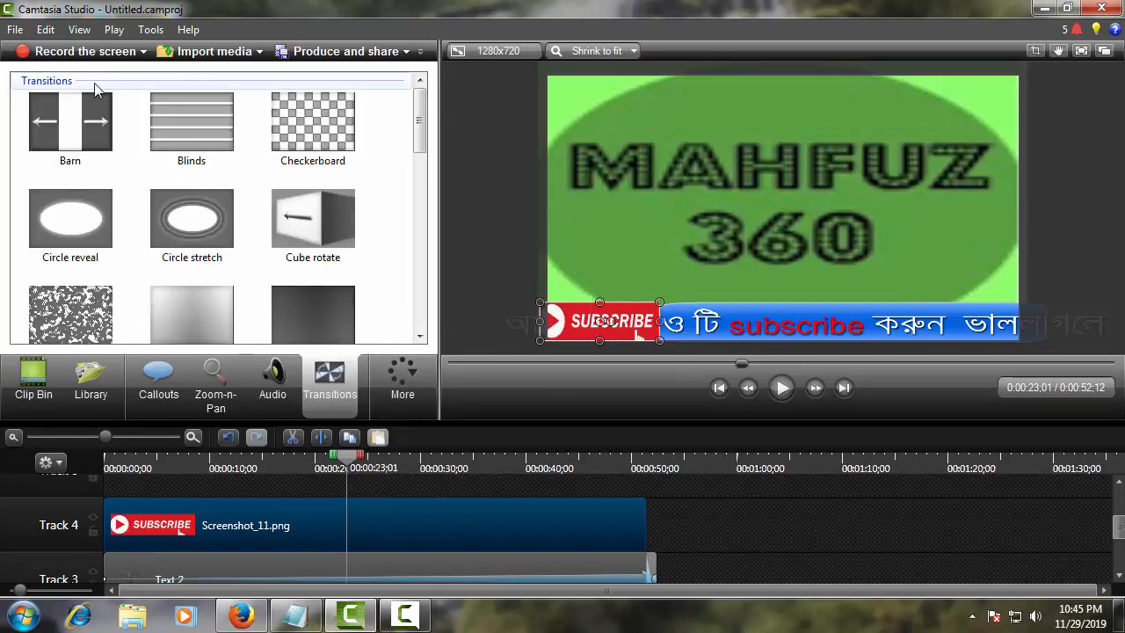
drag(307, 151, 285, 197)
drag(104, 504, 104, 506)
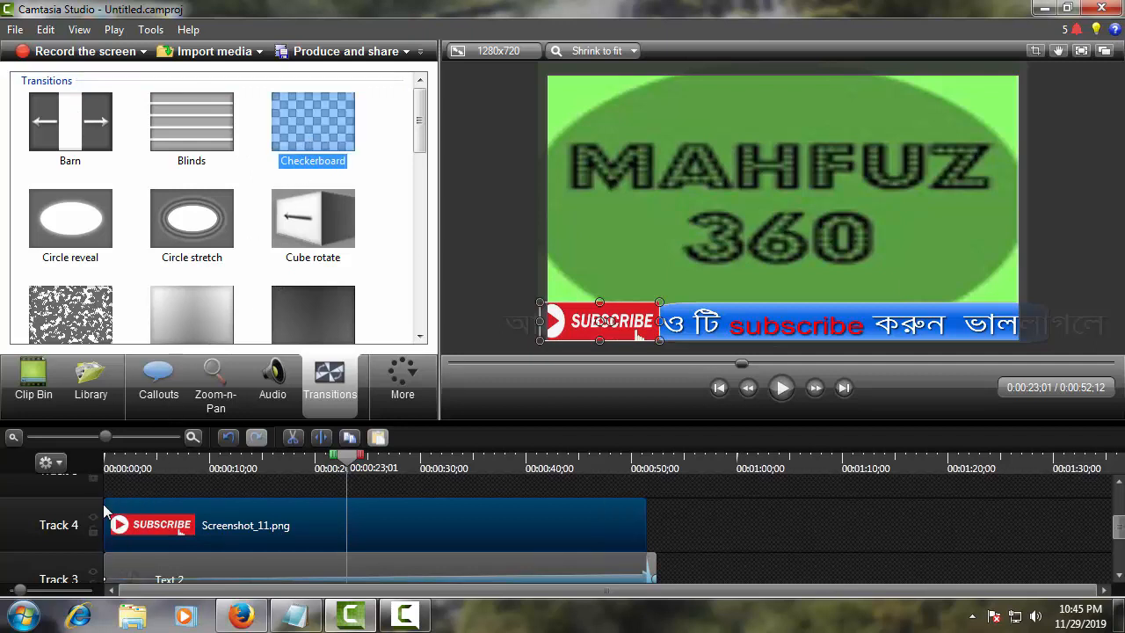
drag(319, 151, 337, 235)
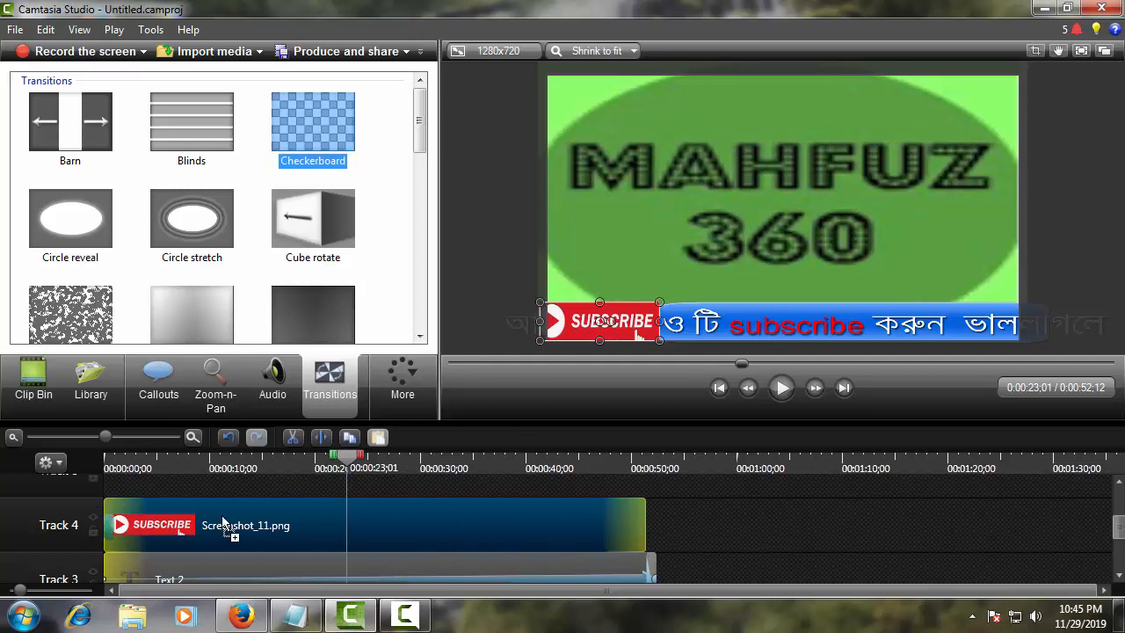
drag(101, 517, 102, 517)
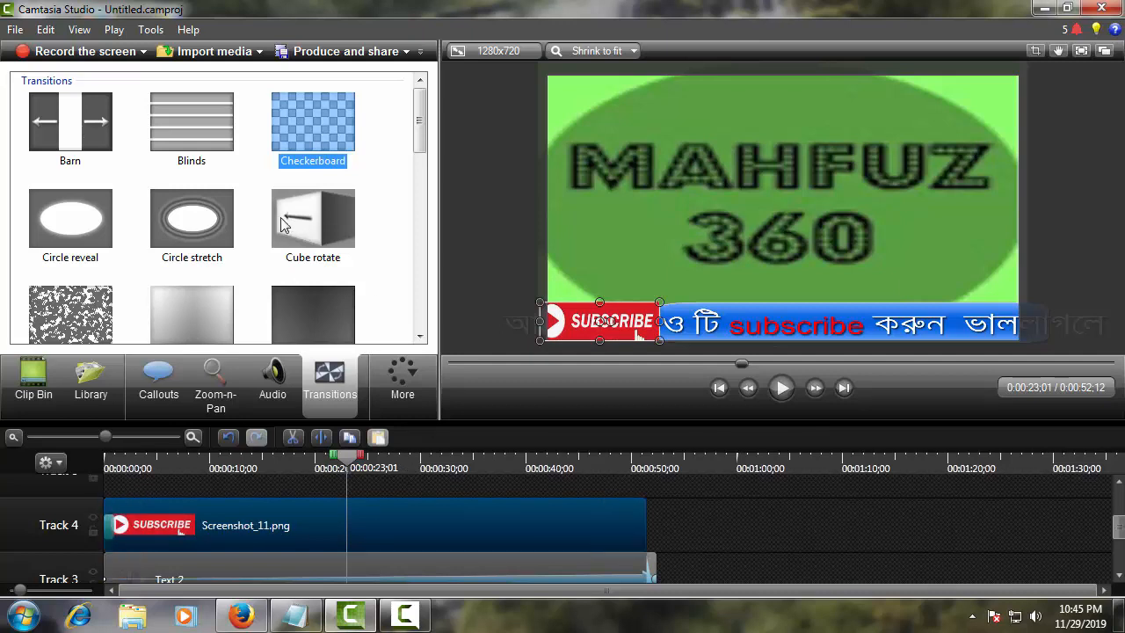
drag(318, 139, 652, 608)
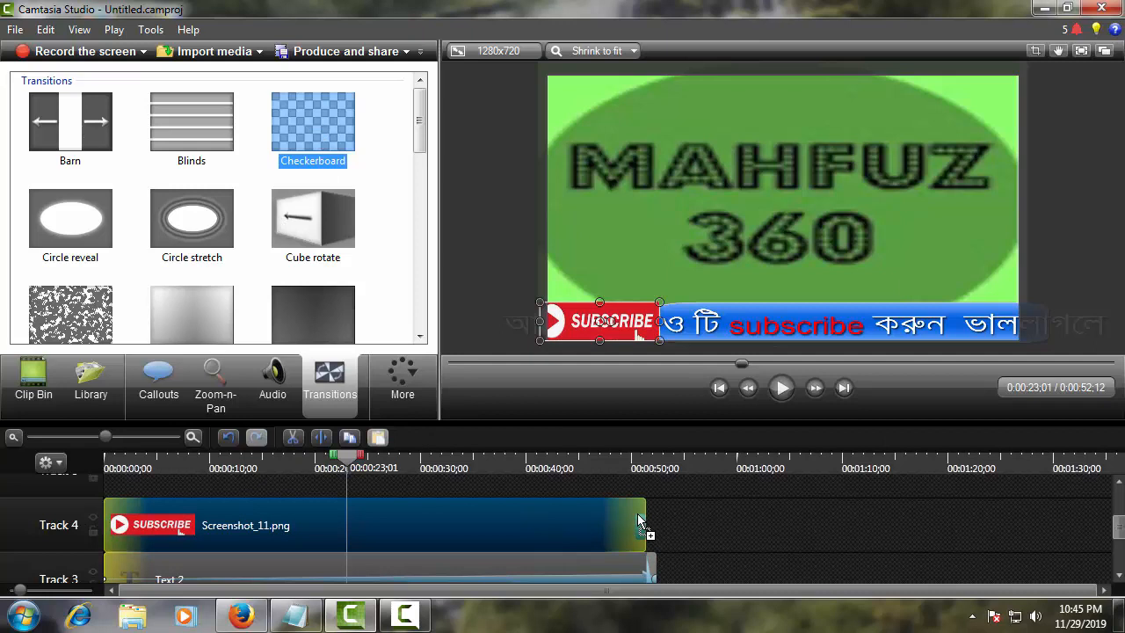
drag(639, 522, 640, 524)
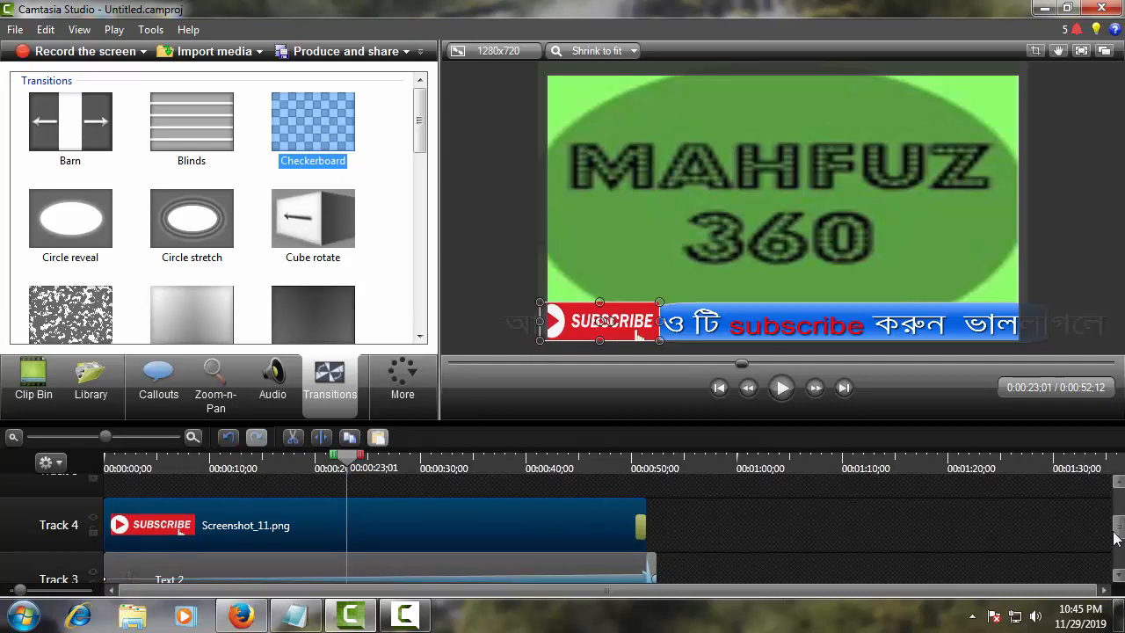
- Add a transition at the start of the blue banner's clip on Track 2
mouse_move(1114, 533)
mouse_down()
mouse_move(1114, 564)
mouse_move(1118, 551)
mouse_up()
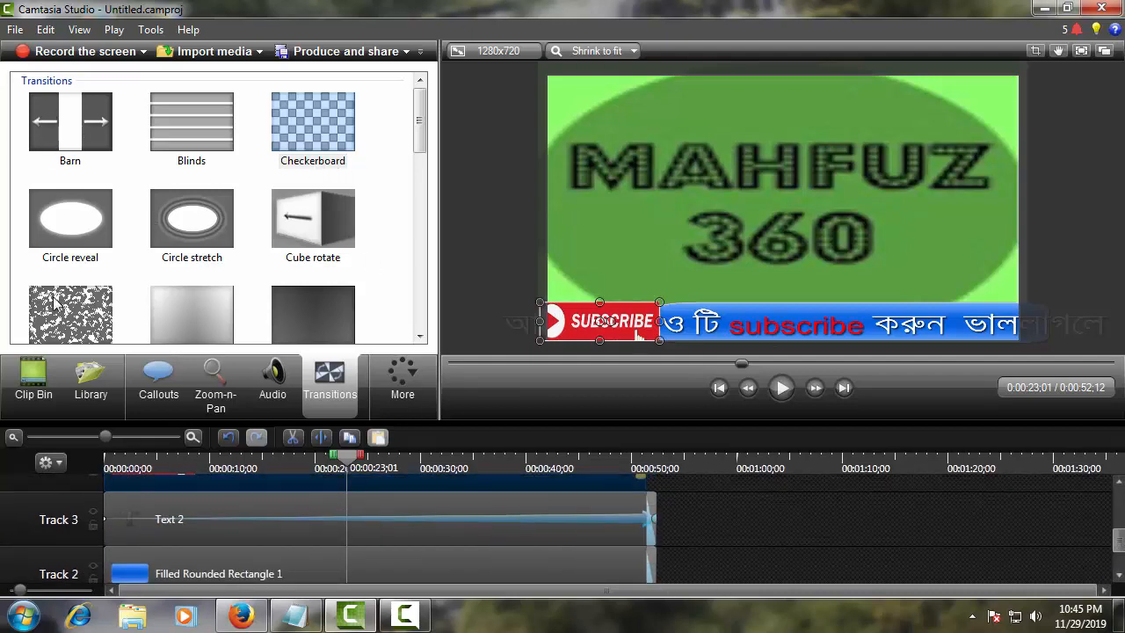
click(88, 317)
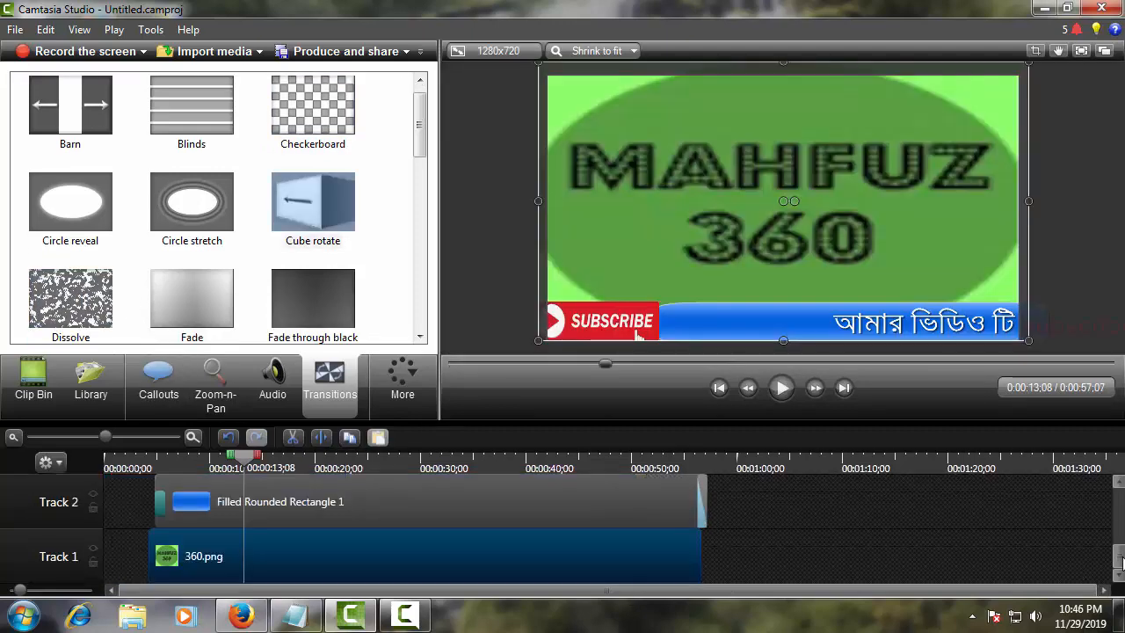
- Preview the scrolling banner from the Subscribe clip's start at 0:00:04;08 and check its ending near 0:00:54;20
mouse_move(1122, 561)
mouse_down()
mouse_move(1118, 492)
mouse_move(1113, 541)
mouse_up()
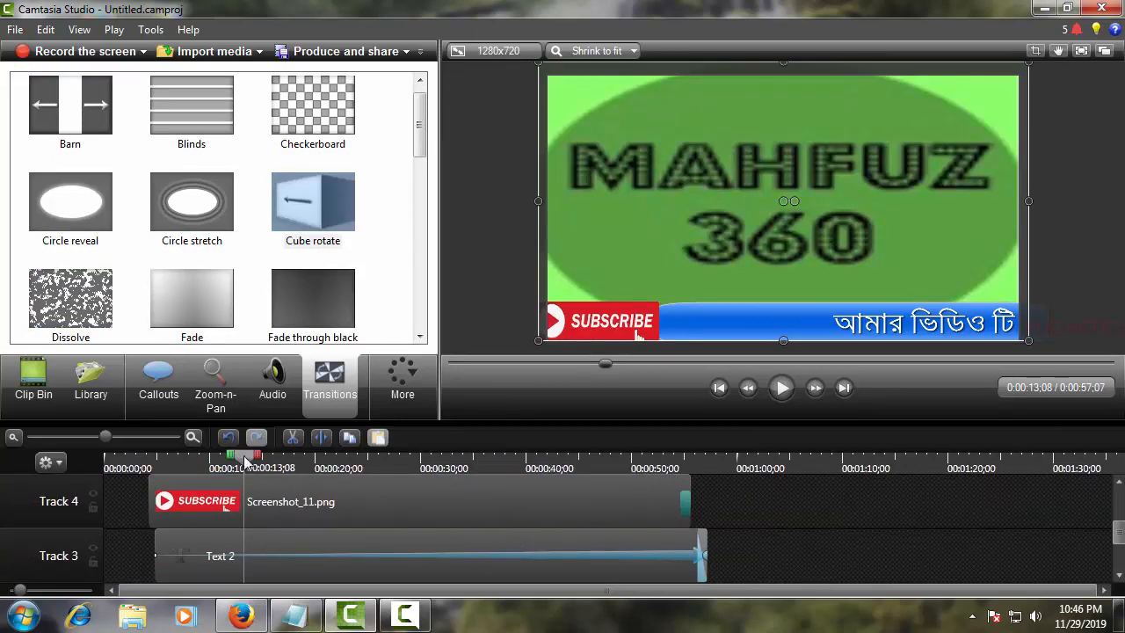
drag(244, 455, 153, 501)
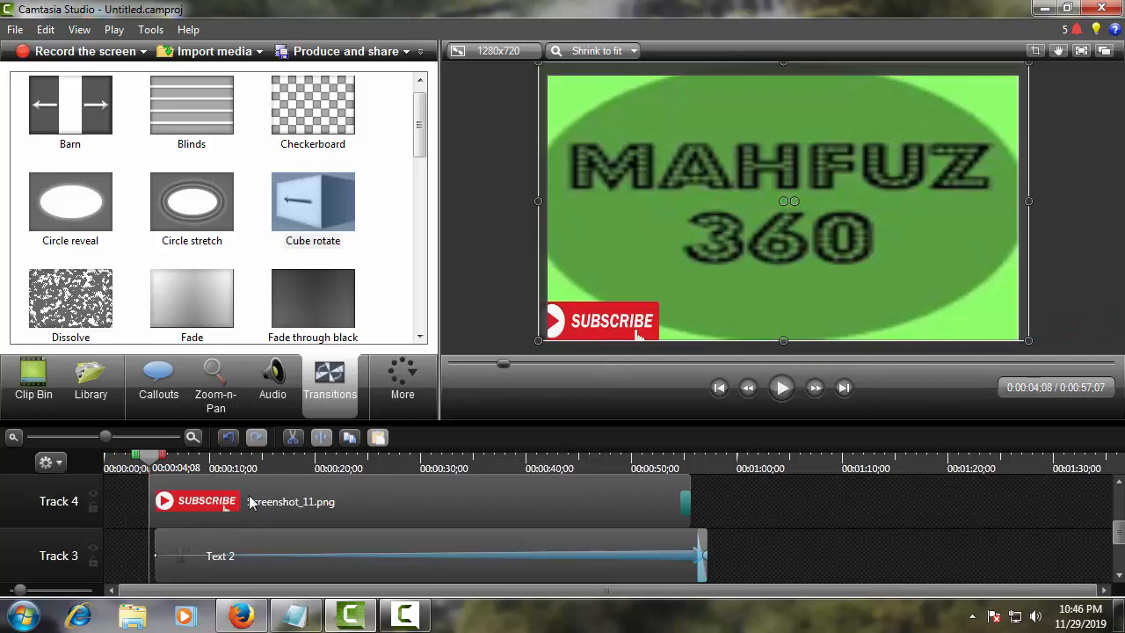
click(782, 390)
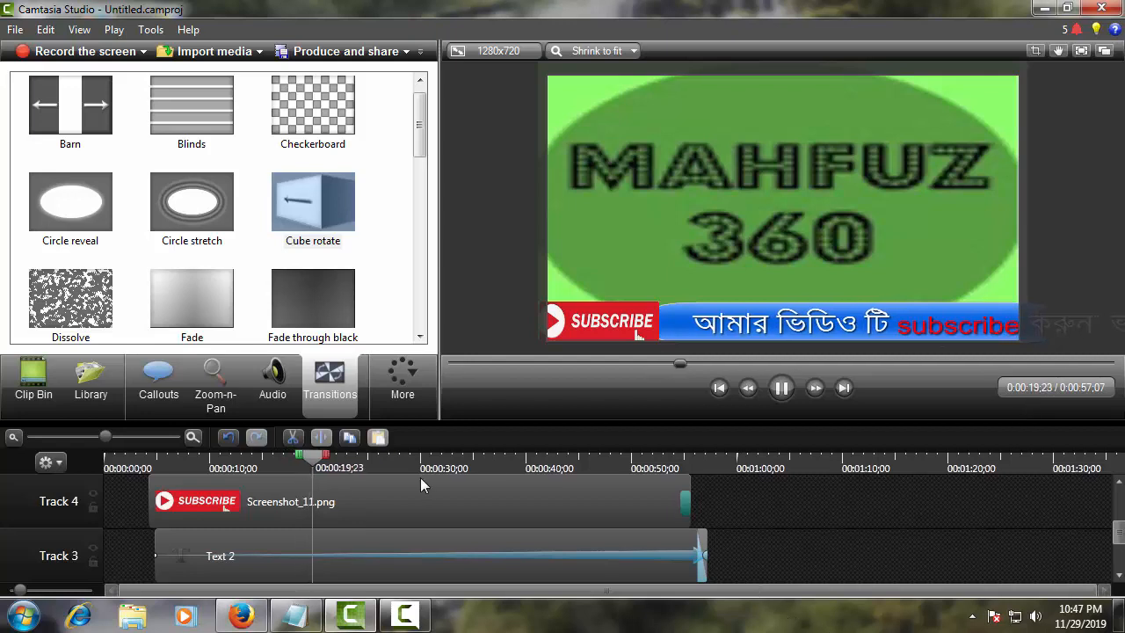
drag(335, 459, 680, 494)
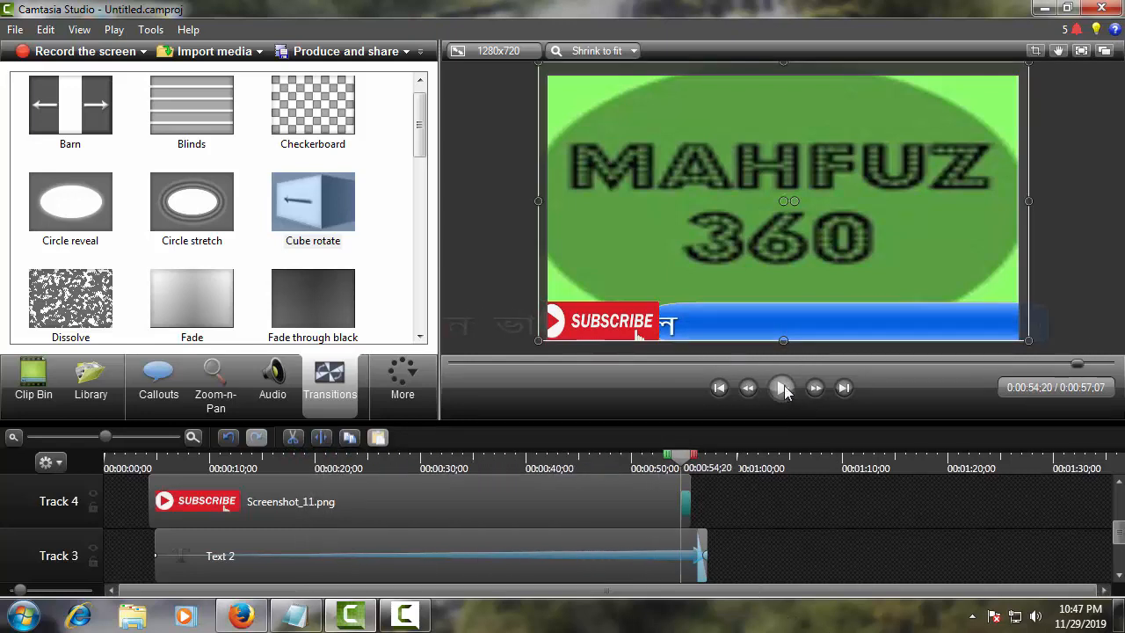